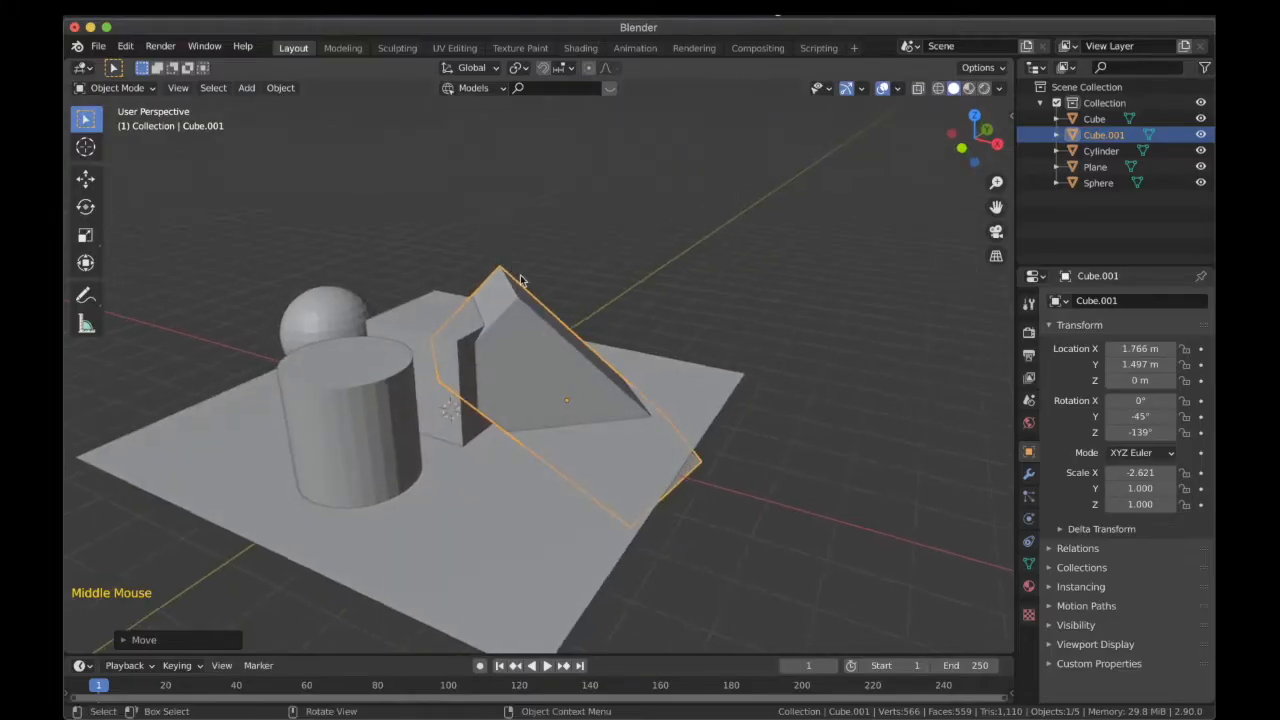
Step: Raise the long tilted box about 2.53 m along the Z axis so its lower end sits on the ground plane
scroll(599, 390, up, 3)
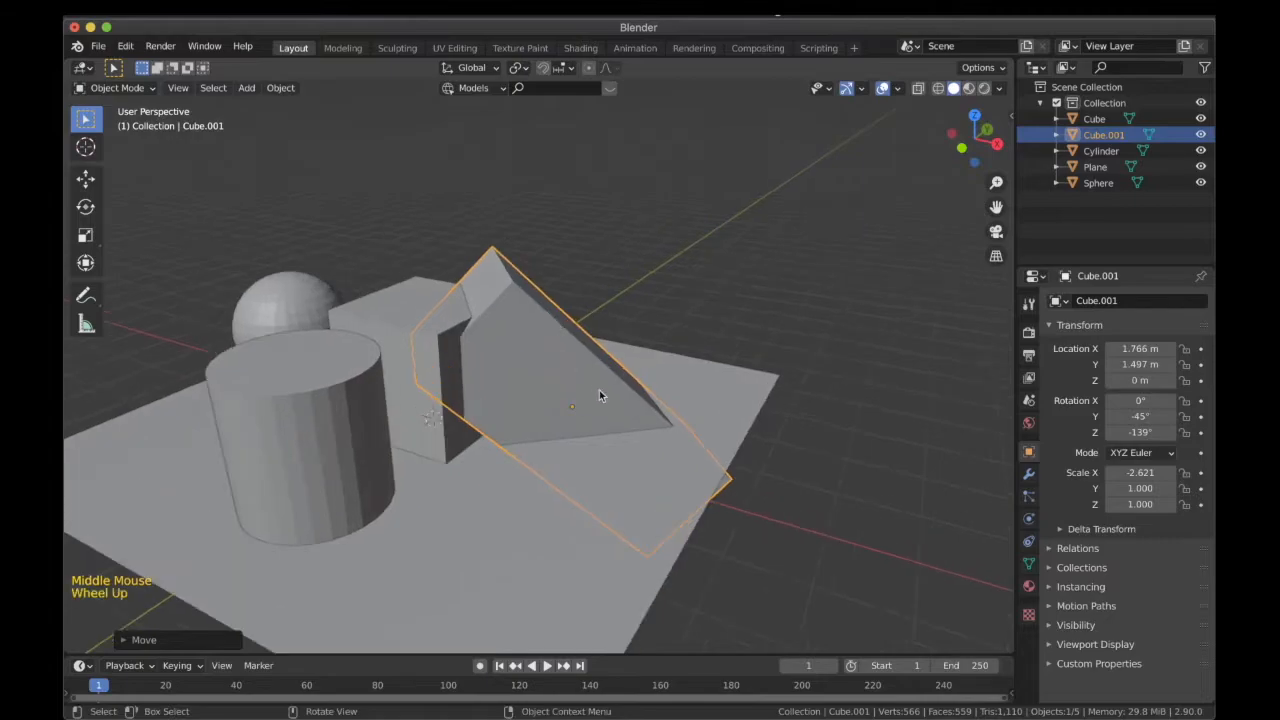
key(g)
key(z)
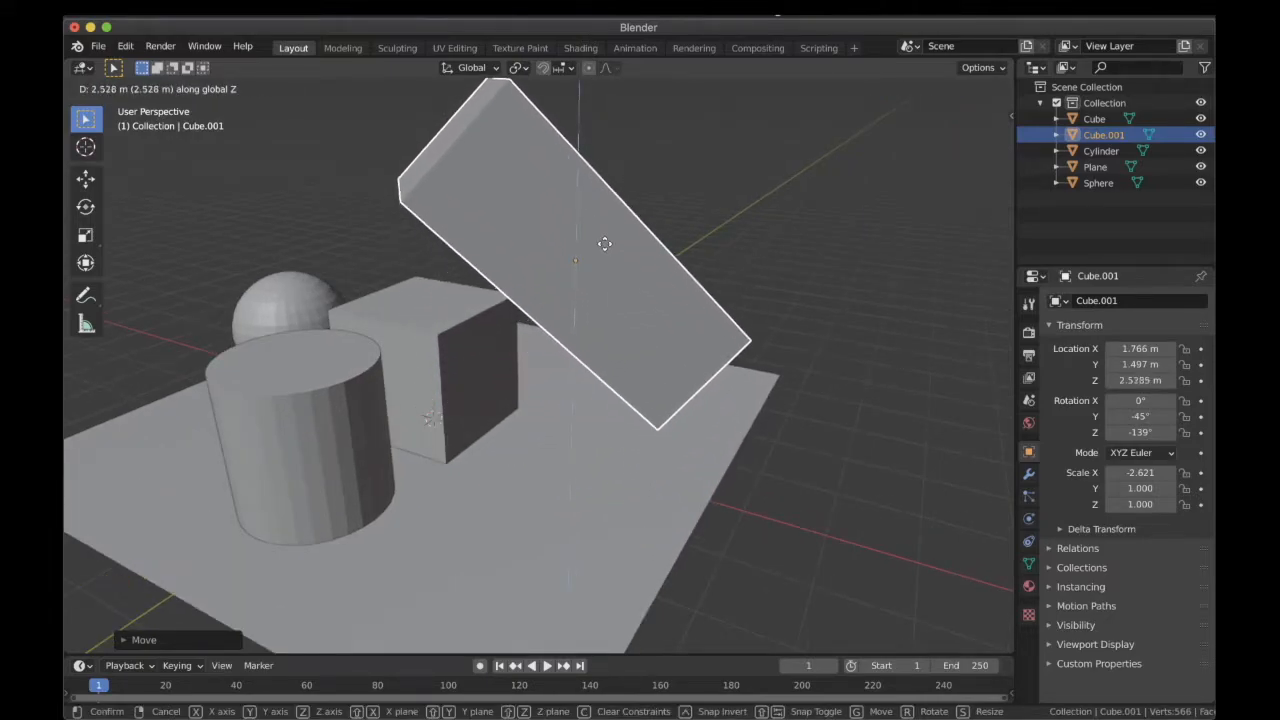
click(604, 258)
Step: Rotate the long box to a flatter tilt of about -34.8° in Y and adjust its height to about 2.54 m
scroll(576, 358, down, 3)
key(KP_1)
scroll(575, 358, up, 3)
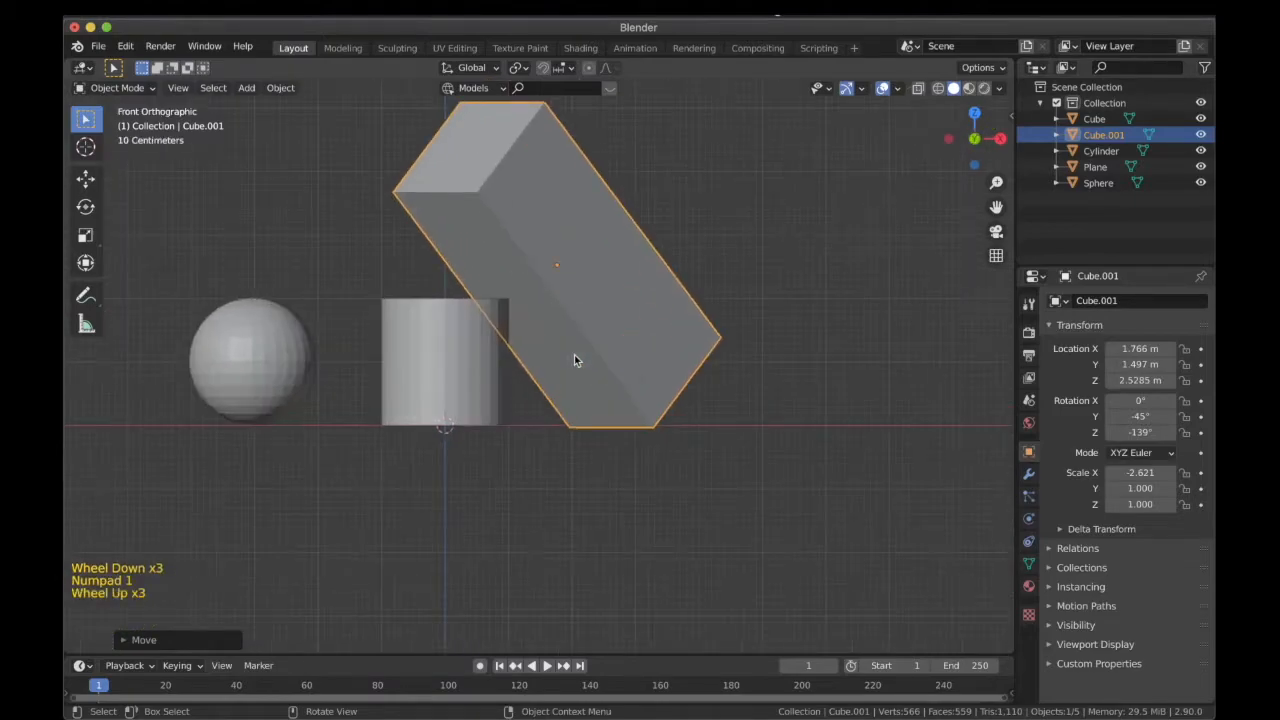
key(KP_3)
shift+middle_drag(577, 357, 284, 404)
scroll(598, 381, down, 2)
scroll(597, 375, down, 1)
scroll(549, 391, up, 2)
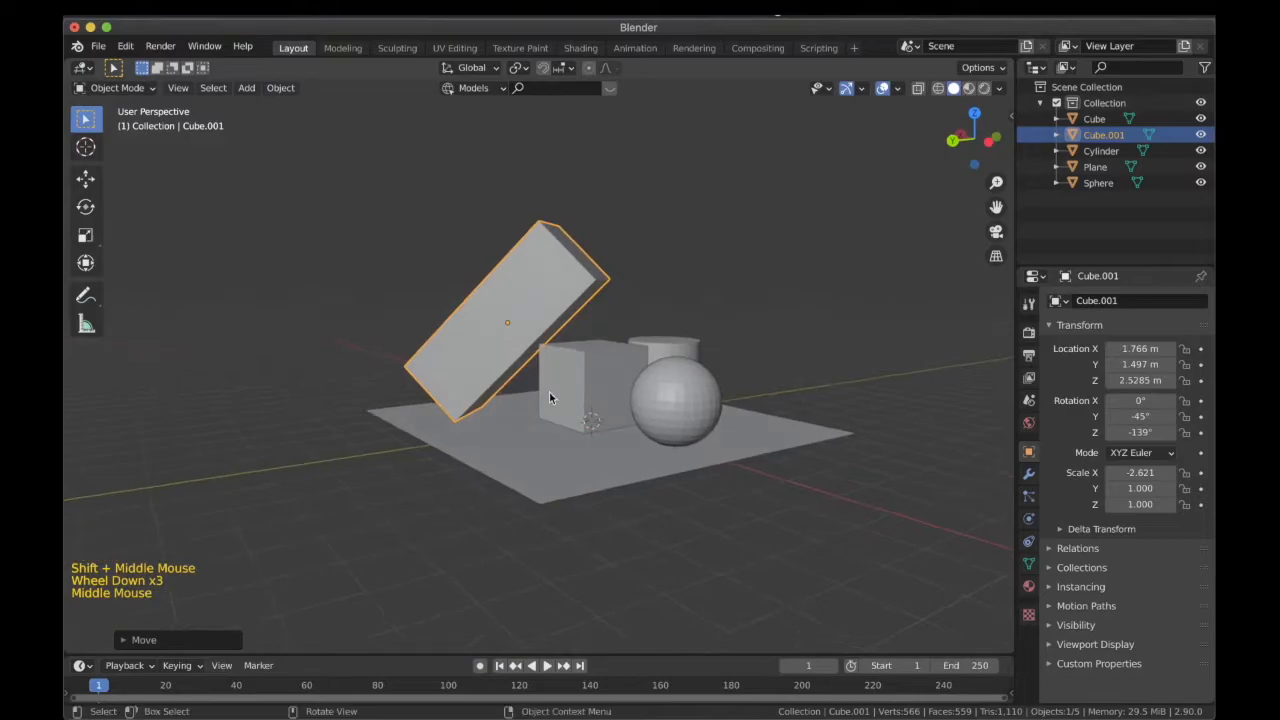
key(r)
click(619, 299)
key(g)
key(z)
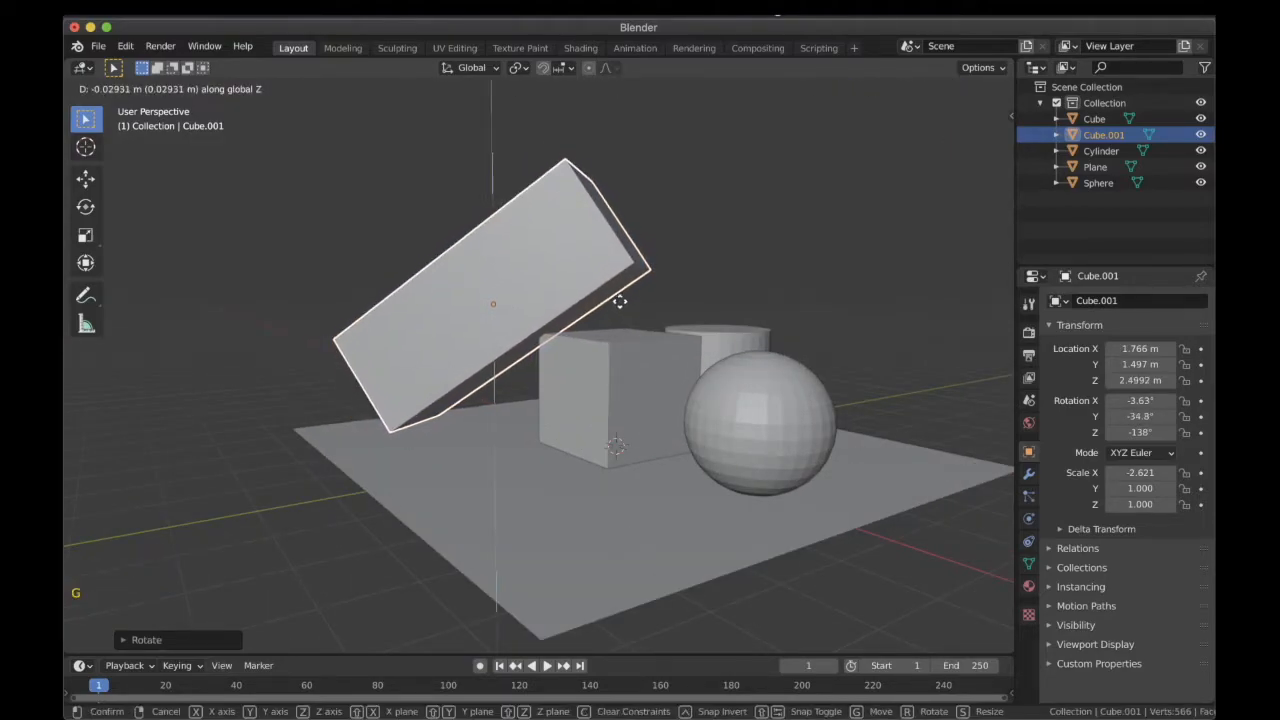
click(619, 299)
Step: Rotate the long box slightly in the front view to steepen its lean over the cube
key(KP_1)
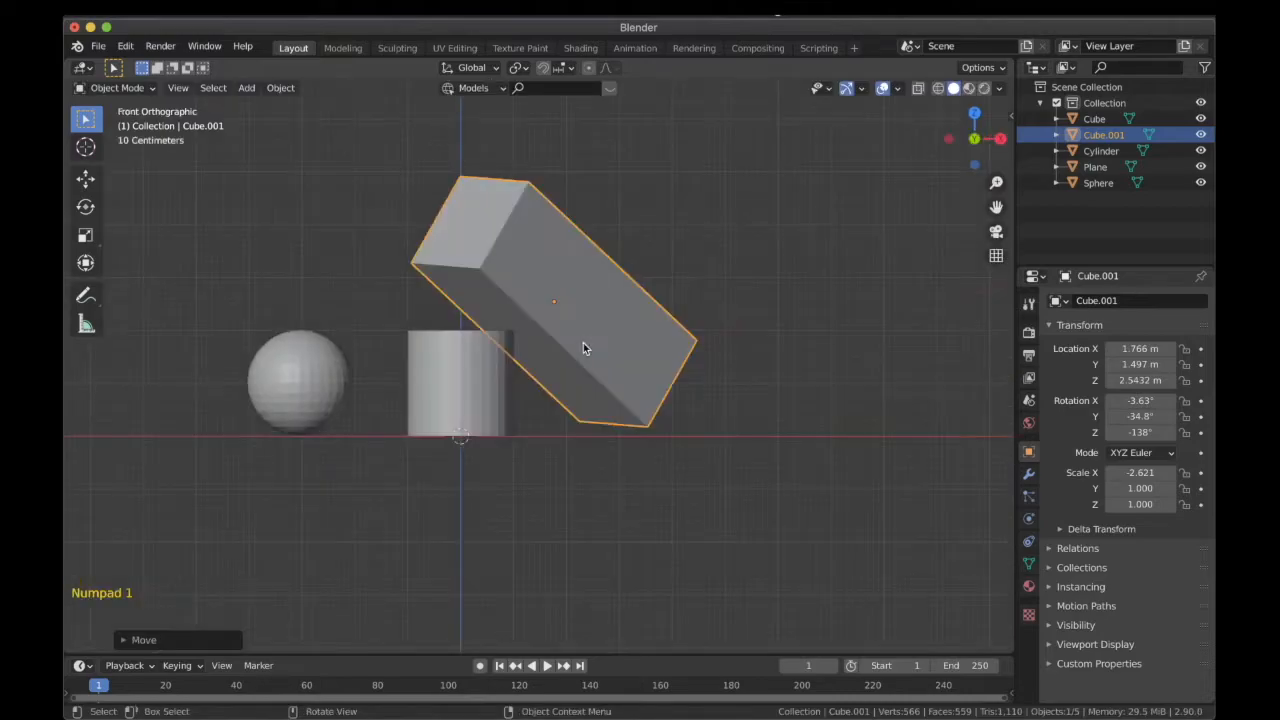
scroll(712, 374, up, 1)
key(r)
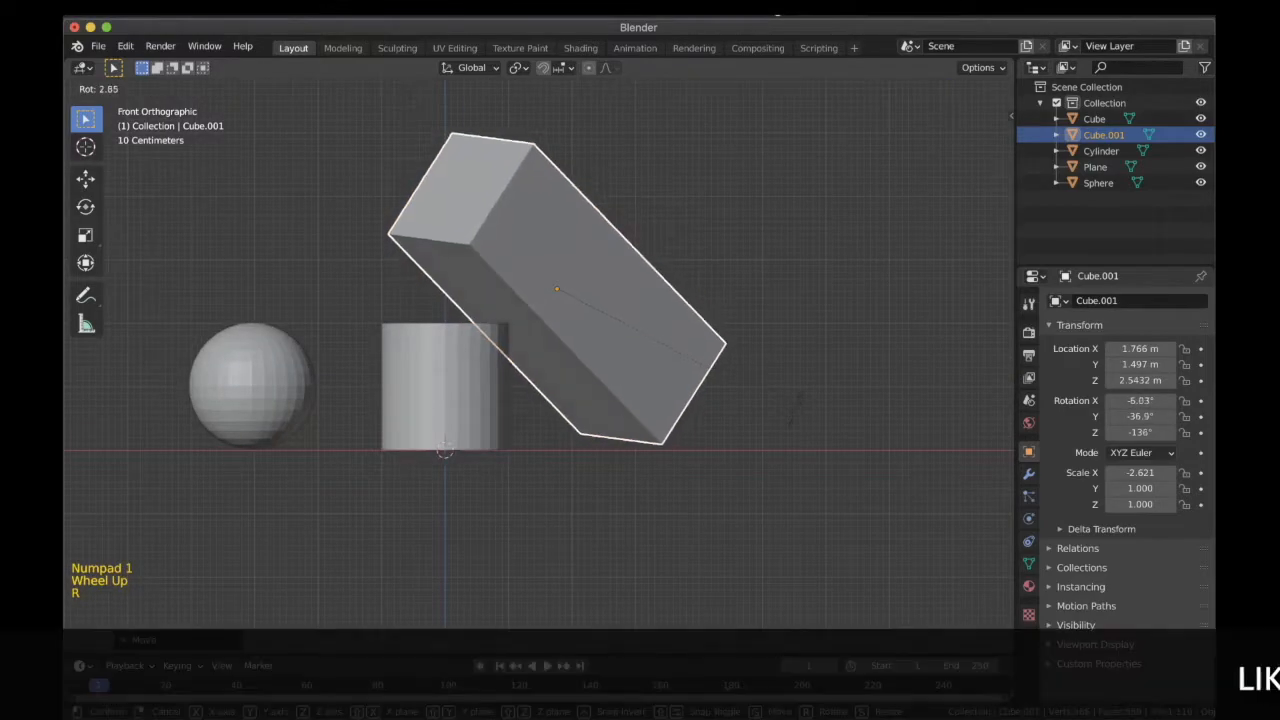
click(689, 418)
Step: Move the sphere in the top view to the spot behind the cube, right beside the long box
scroll(689, 418, down, 3)
middle_drag(689, 418, 721, 471)
click(567, 476)
scroll(600, 465, down, 3)
middle_drag(632, 453, 647, 507)
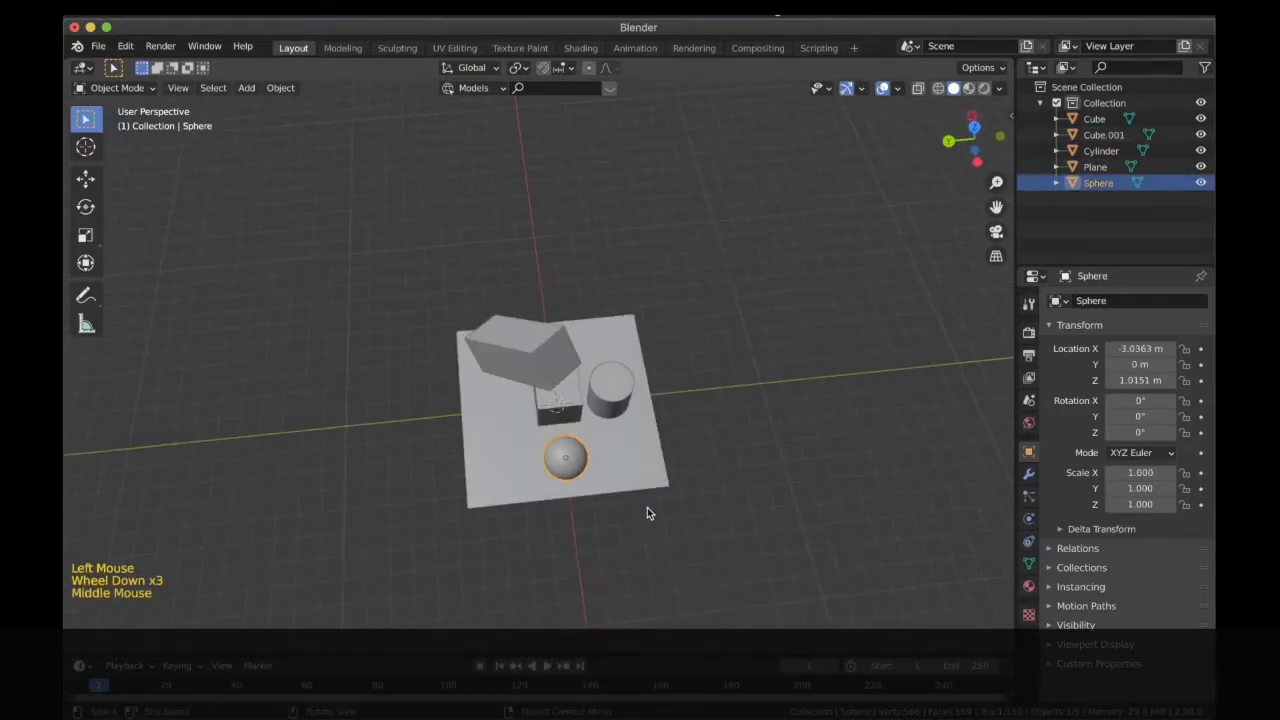
key(KP_7)
scroll(458, 420, up, 3)
shift+middle_drag(458, 420, 489, 447)
key(g)
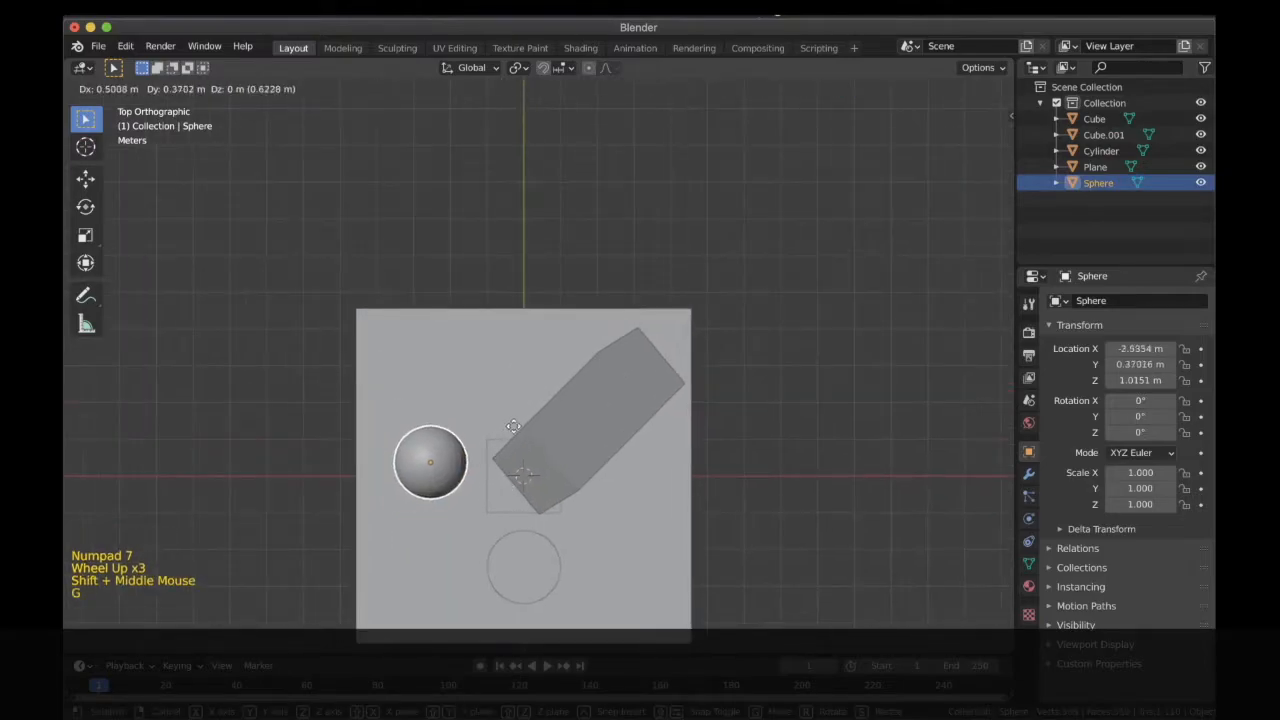
click(561, 364)
Step: Stretch the cylinder along the Z axis to a Z scale of about -3.169
scroll(571, 517, down, 2)
middle_drag(571, 517, 617, 403)
click(605, 460)
scroll(615, 457, down, 3)
scroll(617, 403, up, 4)
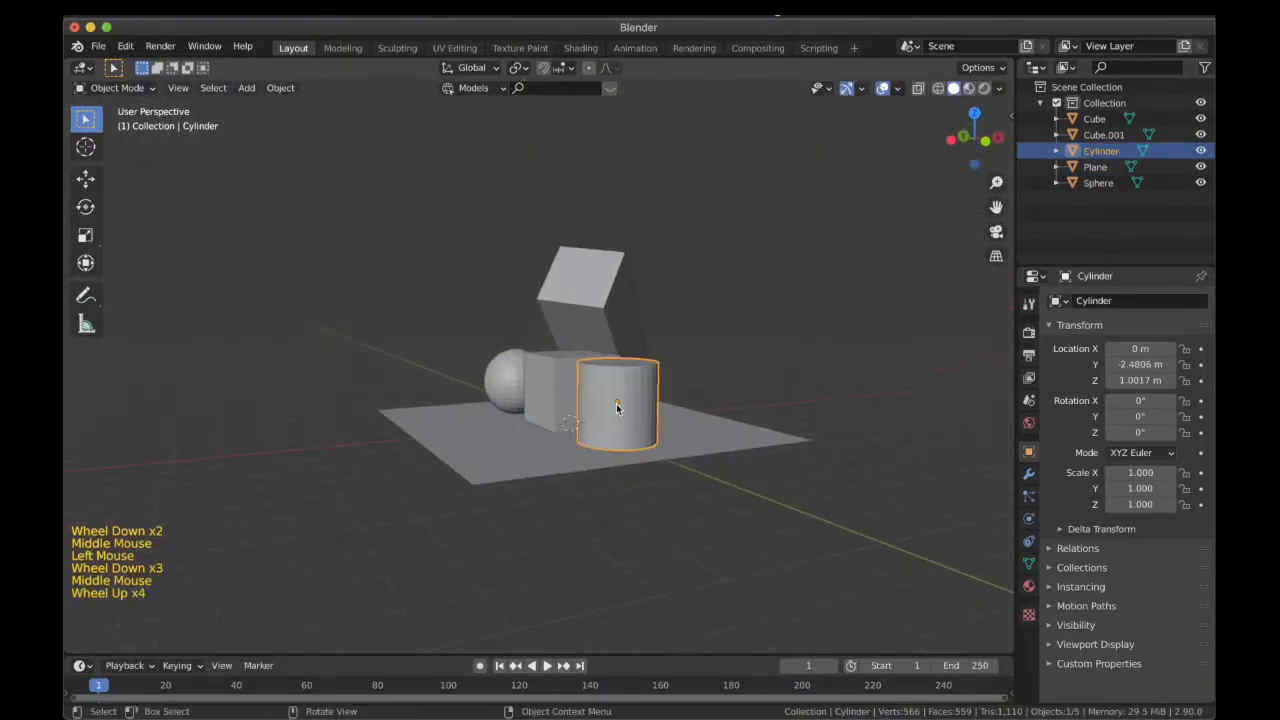
key(s)
key(z)
click(726, 423)
Step: Thin the cylinder by scaling it in X and Y only, to a scale of about 0.267
scroll(726, 423, up, 2)
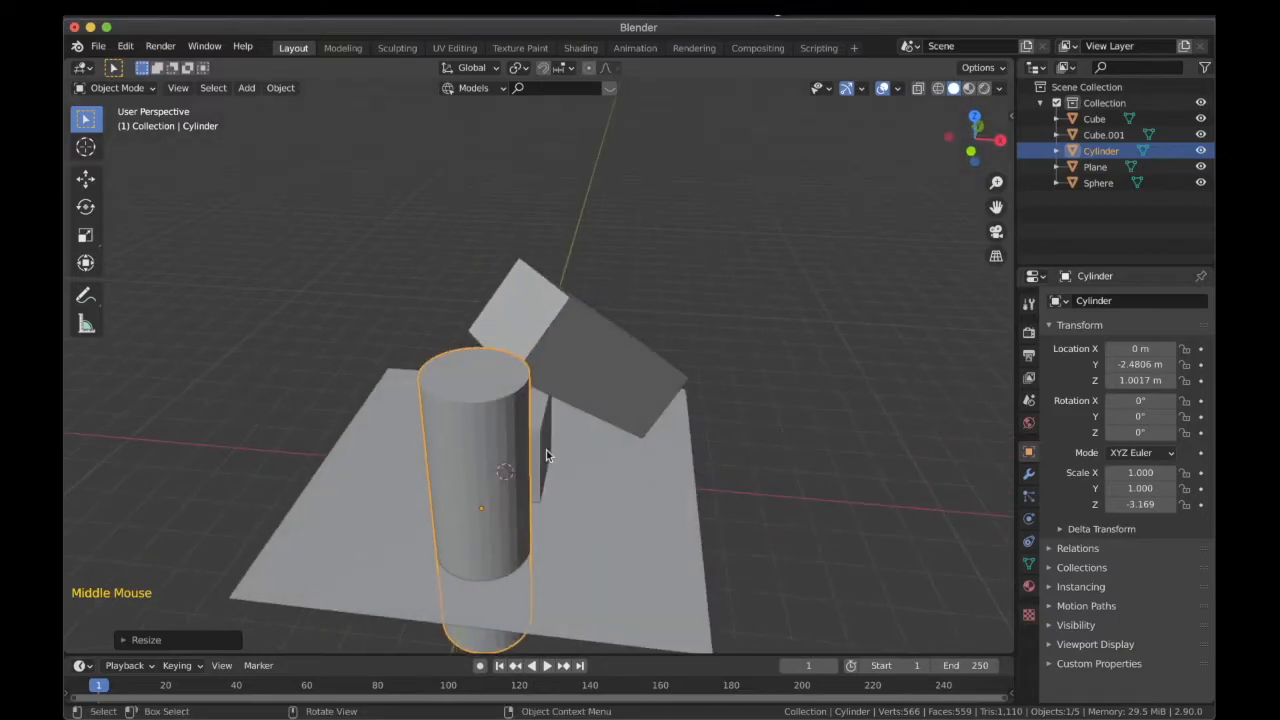
scroll(546, 455, down, 3)
middle_drag(546, 455, 523, 433)
scroll(518, 481, up, 2)
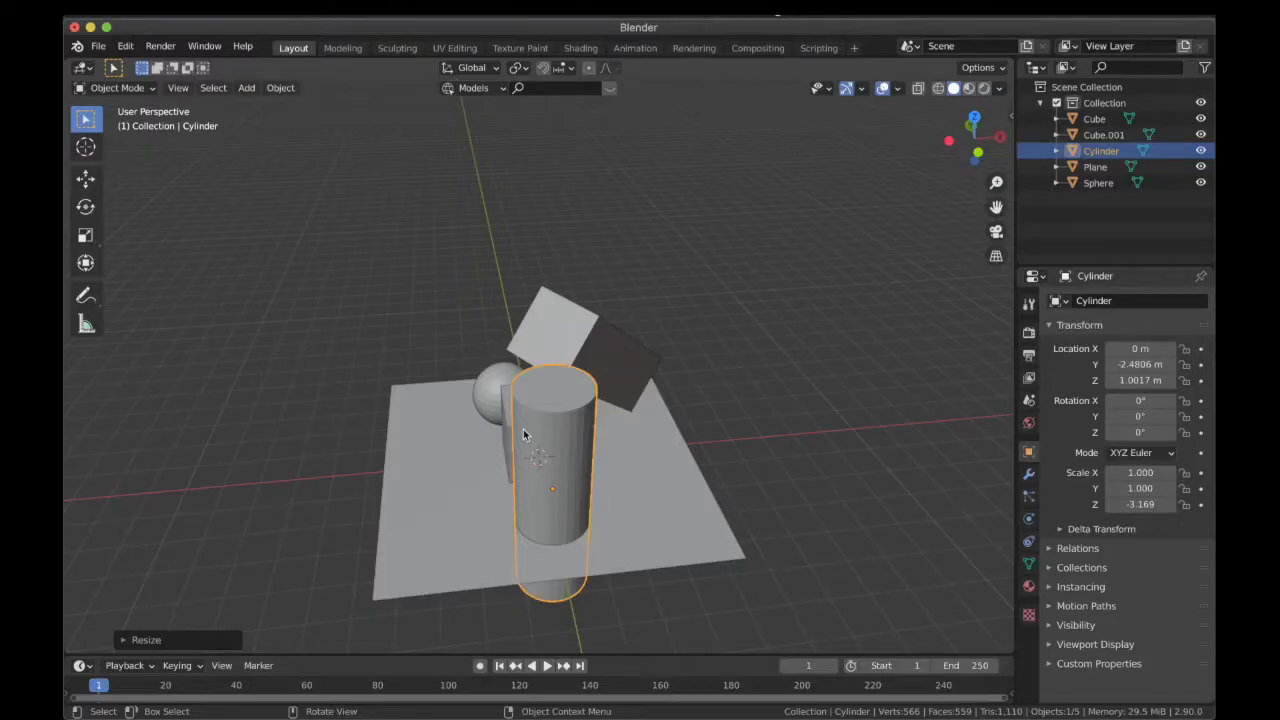
key(s)
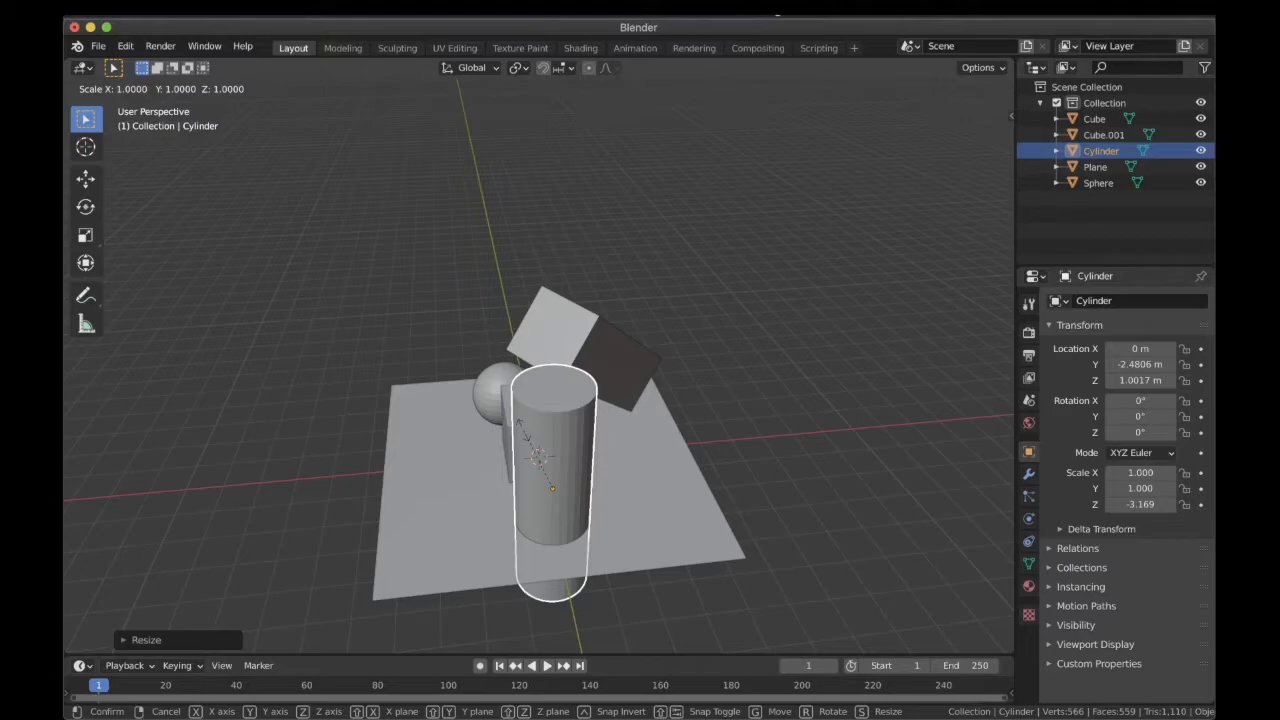
key(shift+z)
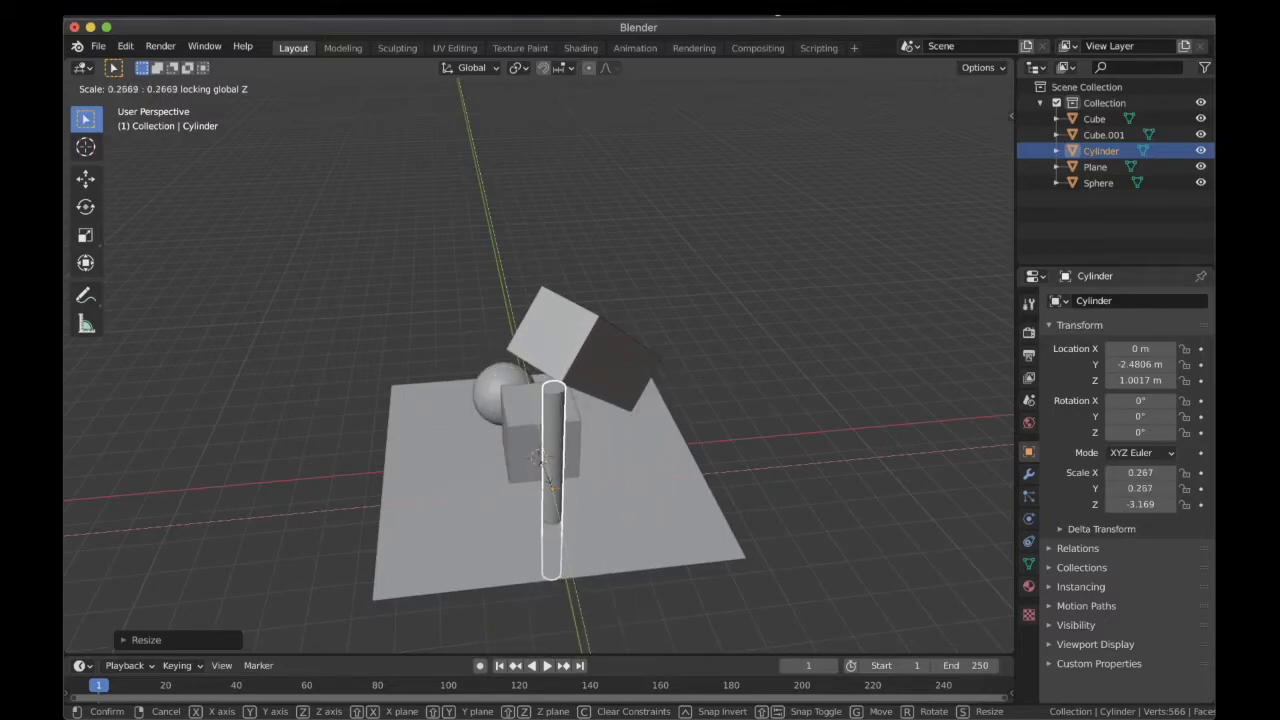
click(563, 461)
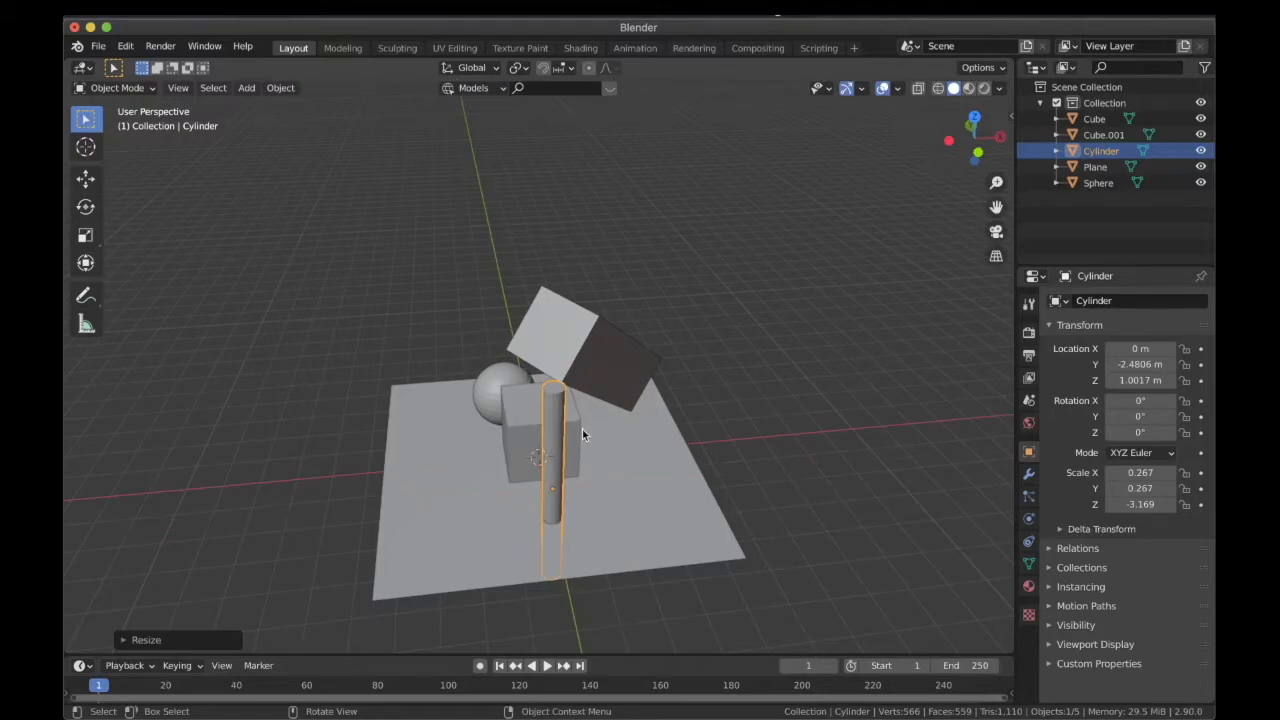
Step: Shorten the thin cylinder along the Z axis in the front view, to a Z scale of about -2.072
key(KP_1)
scroll(560, 220, up, 2)
shift+scroll(560, 220, up, 1)
shift+middle_drag(550, 195, 568, 238)
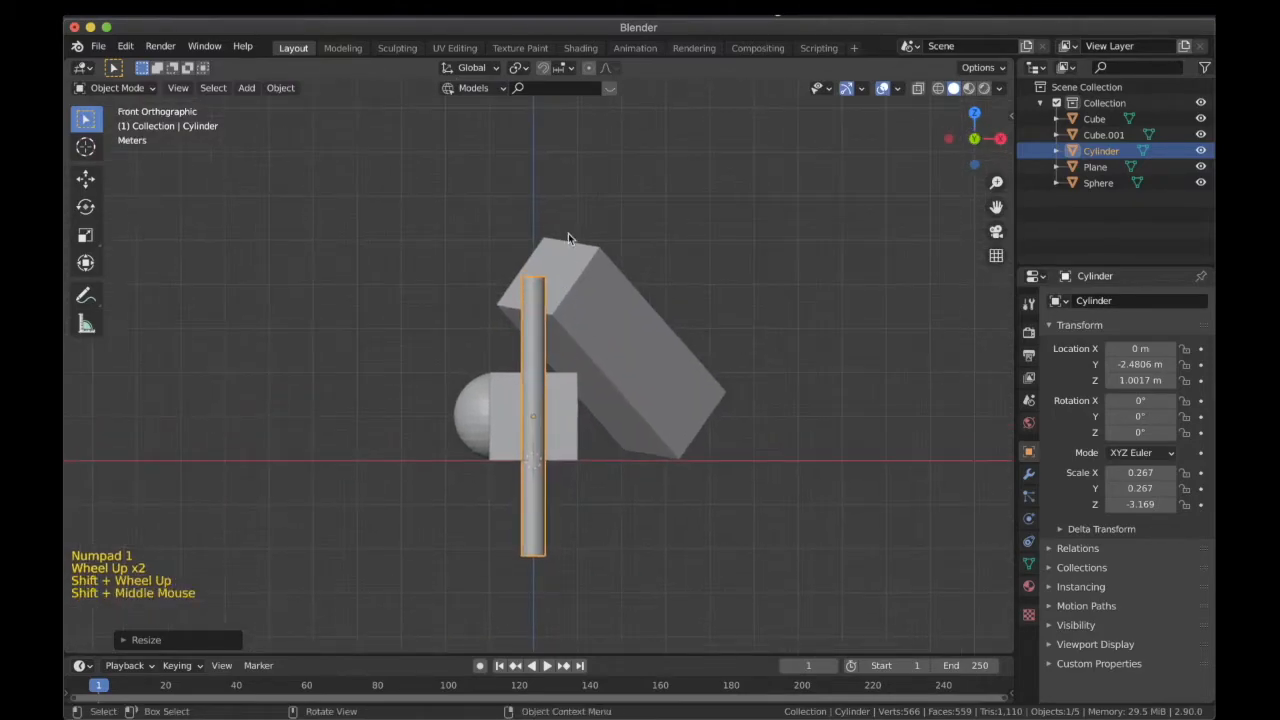
key(s)
key(z)
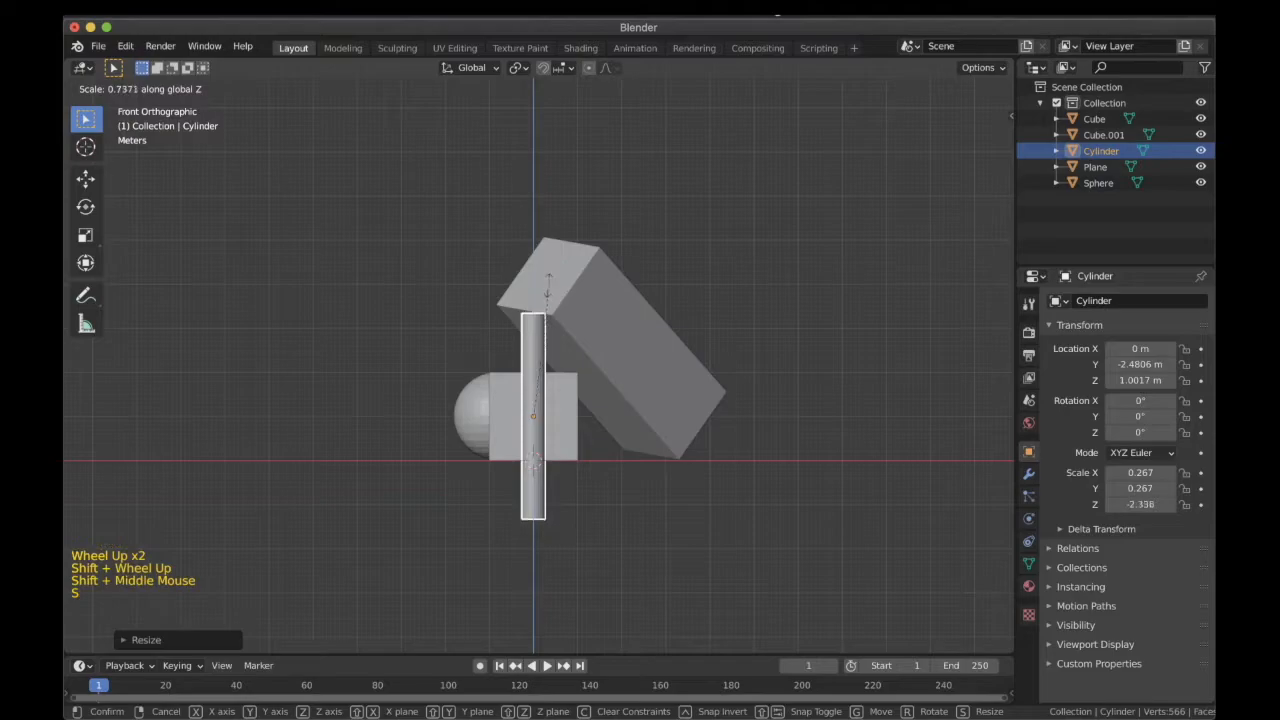
click(547, 299)
Step: Move the thin cylinder beside the cube and up onto the ground plane, at about X -1.47 m and Z 2.07 m
scroll(532, 487, up, 3)
shift+middle_drag(532, 487, 594, 491)
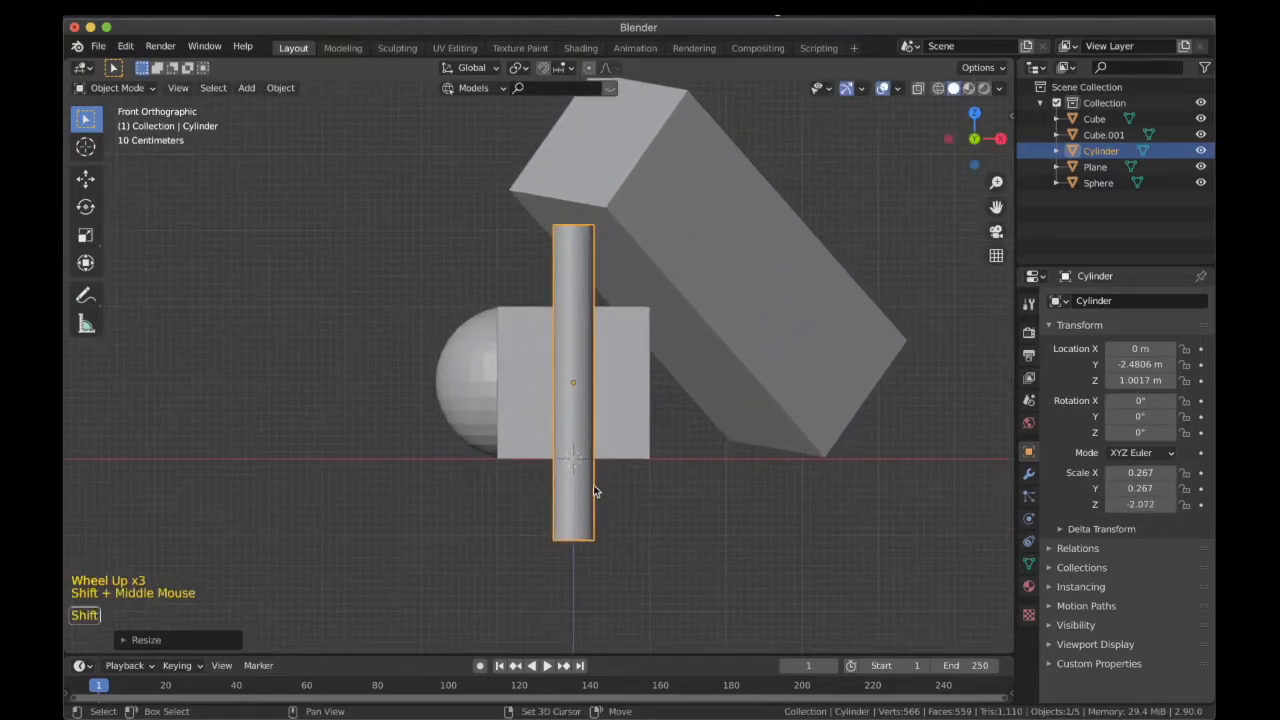
key(g)
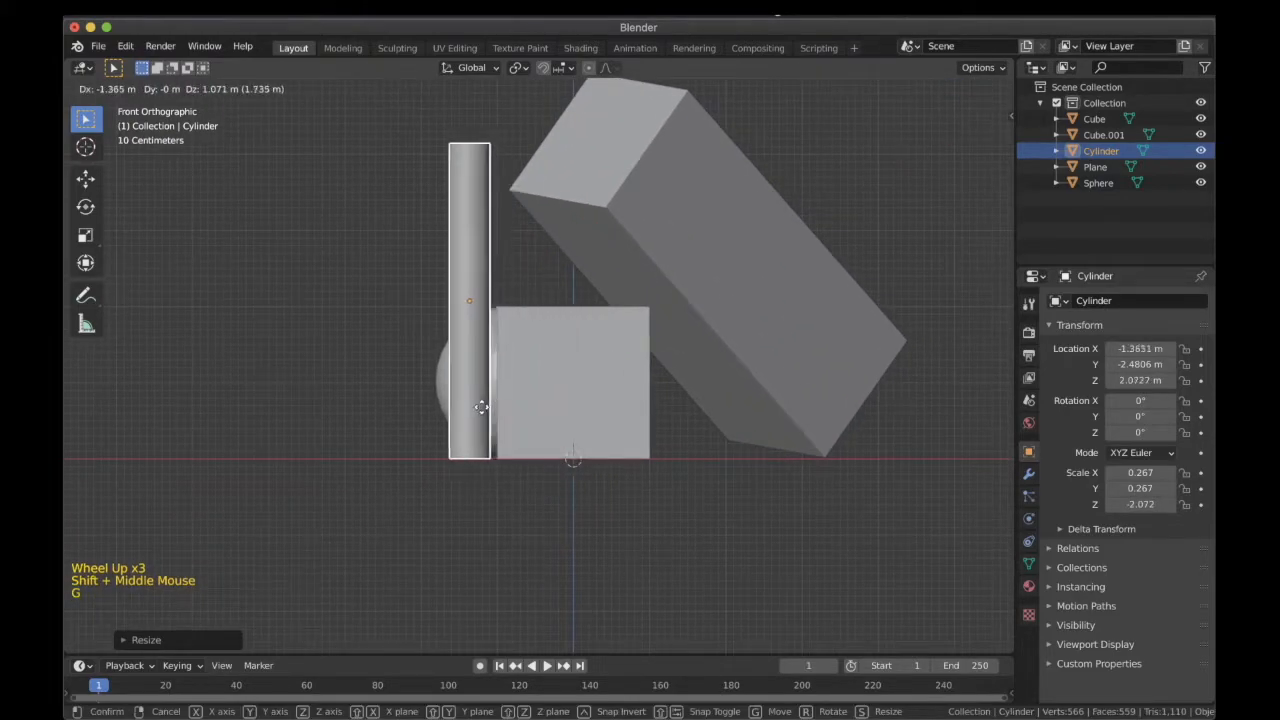
click(480, 407)
Step: Move the thin cylinder along the Y axis to about -1.03 m, next to the cube's front corner
scroll(480, 407, down, 6)
middle_drag(490, 420, 541, 389)
key(KP_7)
scroll(604, 456, up, 1)
scroll(541, 389, up, 2)
scroll(537, 392, down, 2)
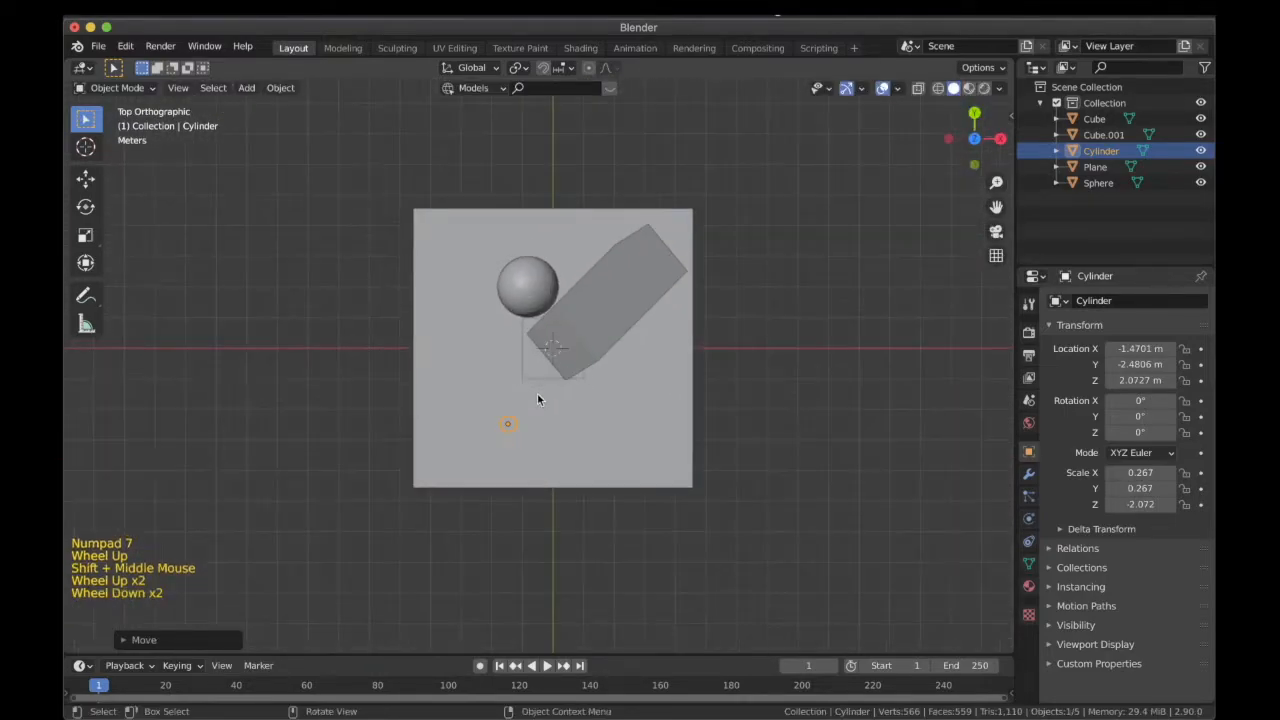
scroll(533, 416, up, 2)
key(g)
key(y)
click(535, 346)
Step: Add a torus mesh to the scene
scroll(513, 460, down, 3)
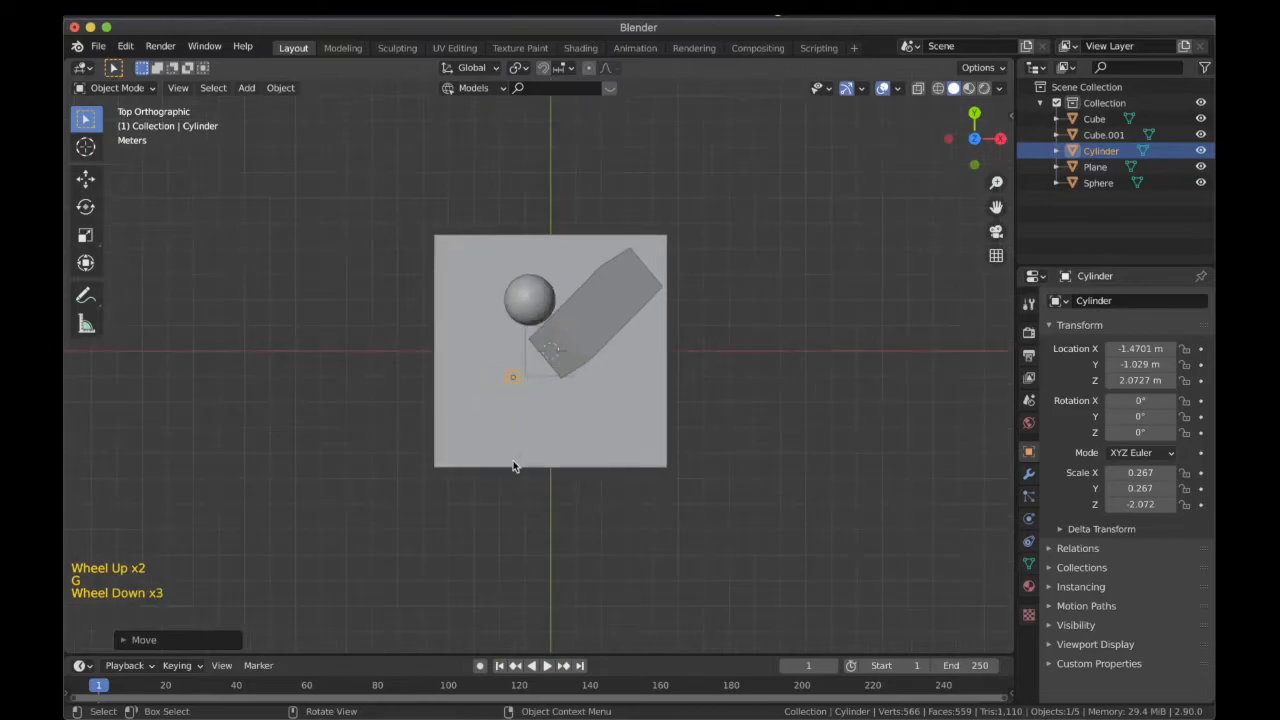
middle_drag(513, 460, 497, 340)
scroll(518, 348, up, 4)
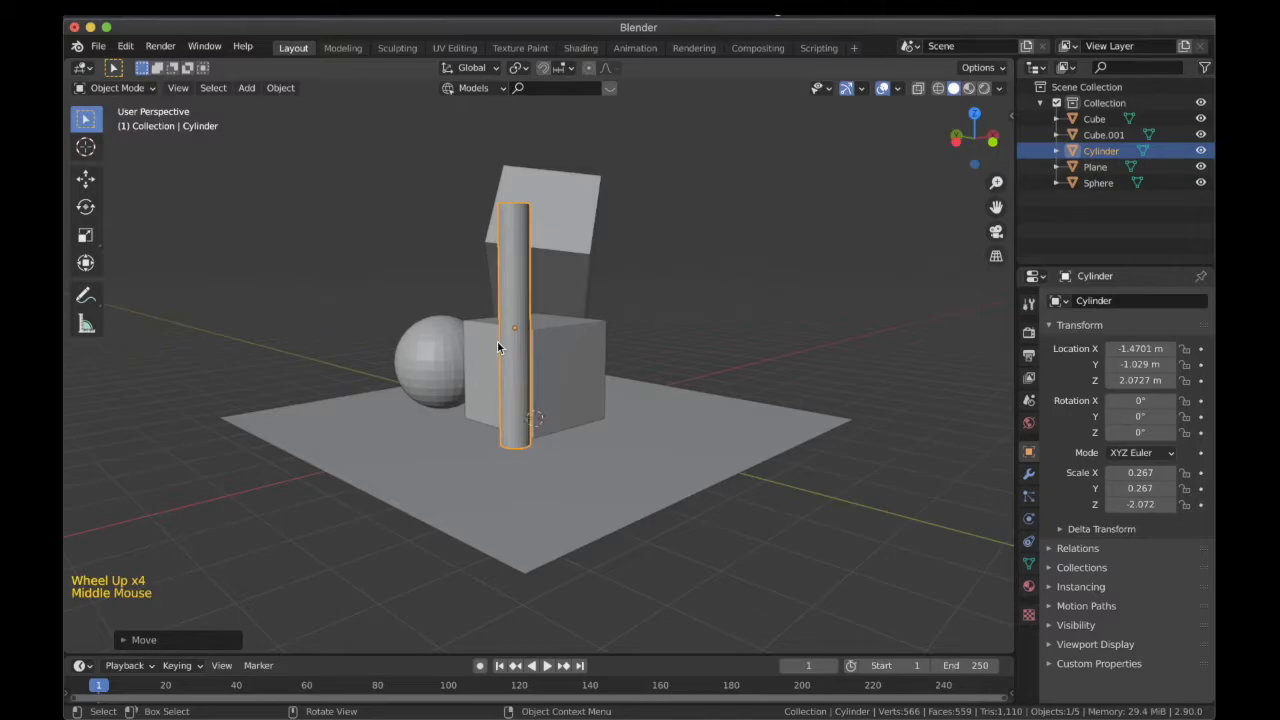
scroll(497, 340, down, 2)
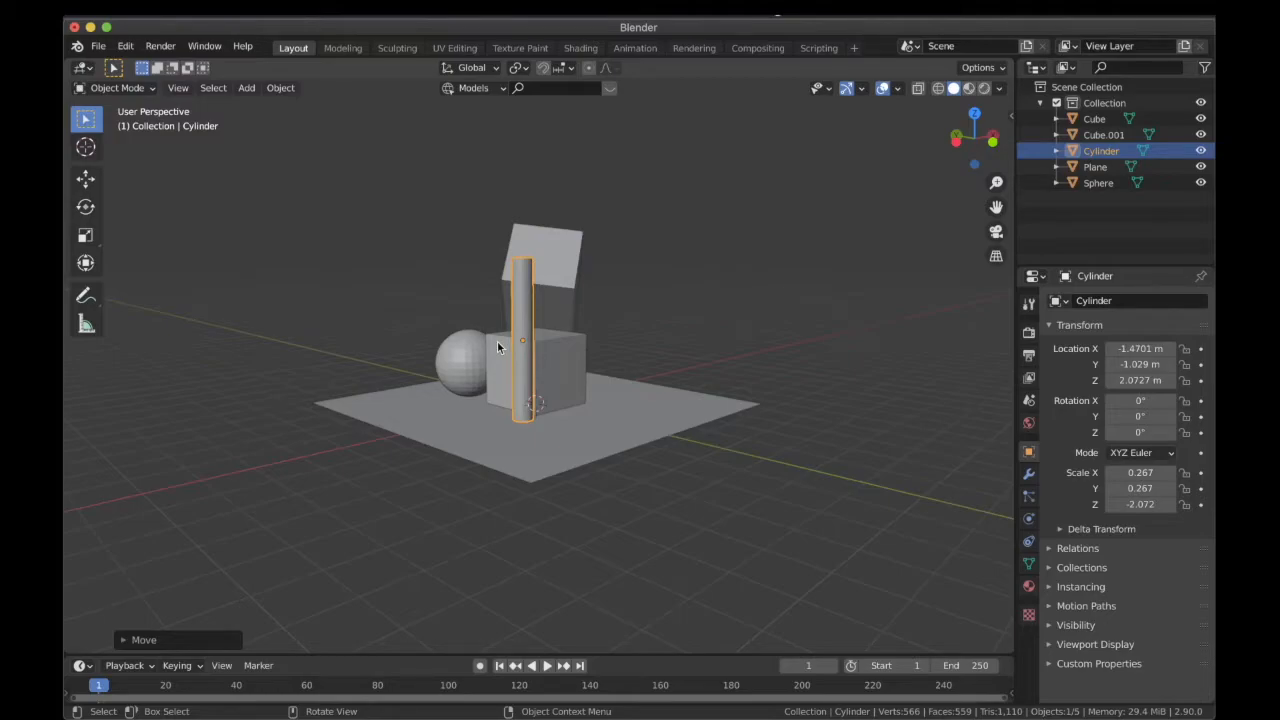
scroll(497, 340, down, 3)
middle_drag(497, 340, 580, 450)
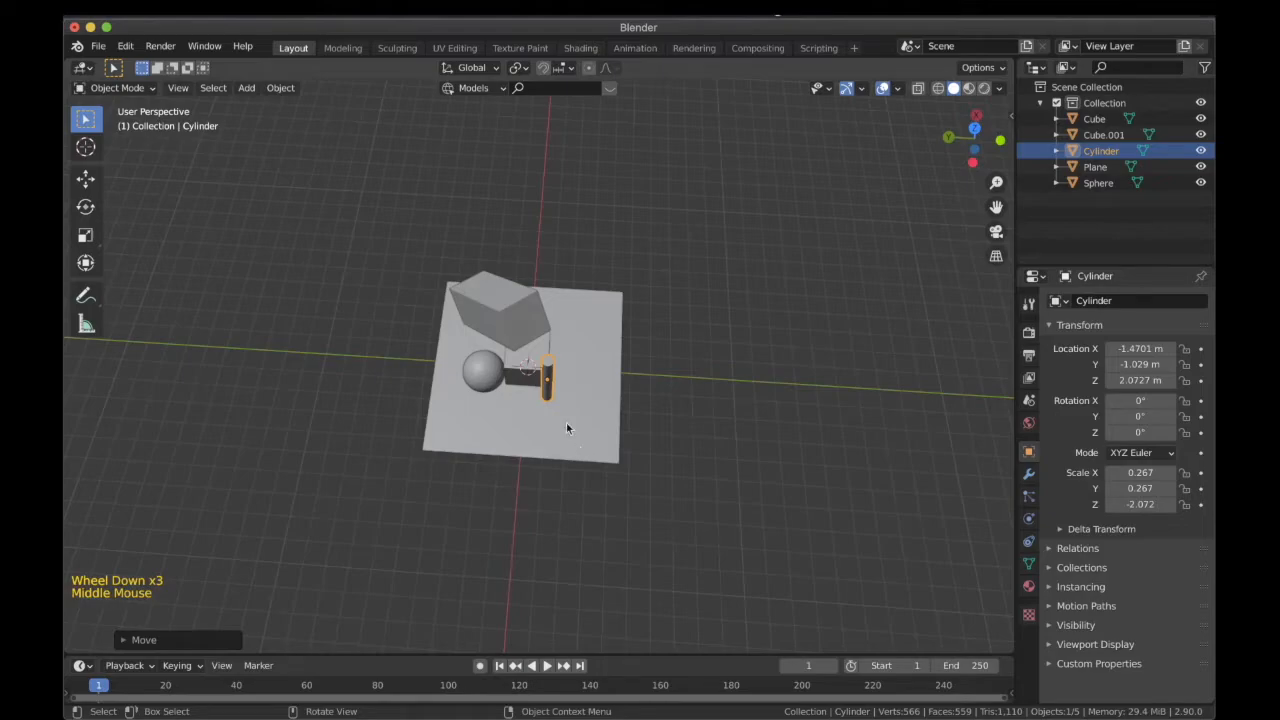
key(KP_7)
scroll(557, 419, up, 3)
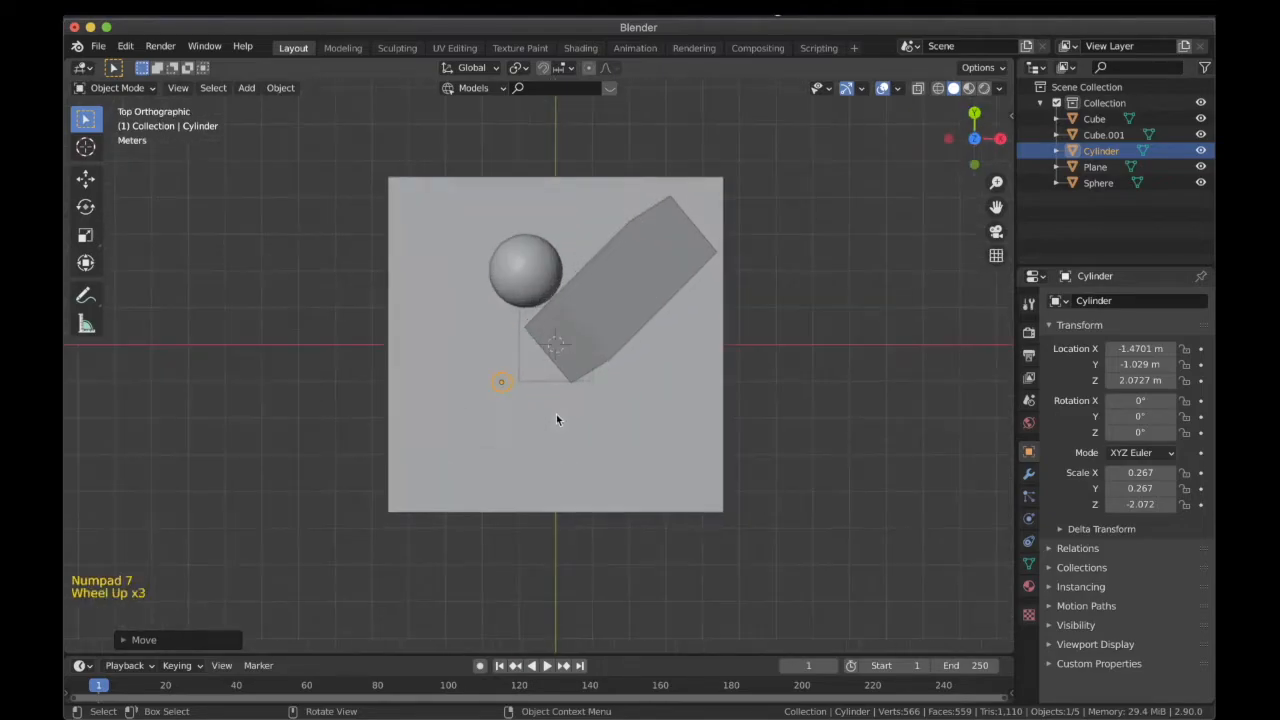
key(shift+a)
mouse_move(553, 399)
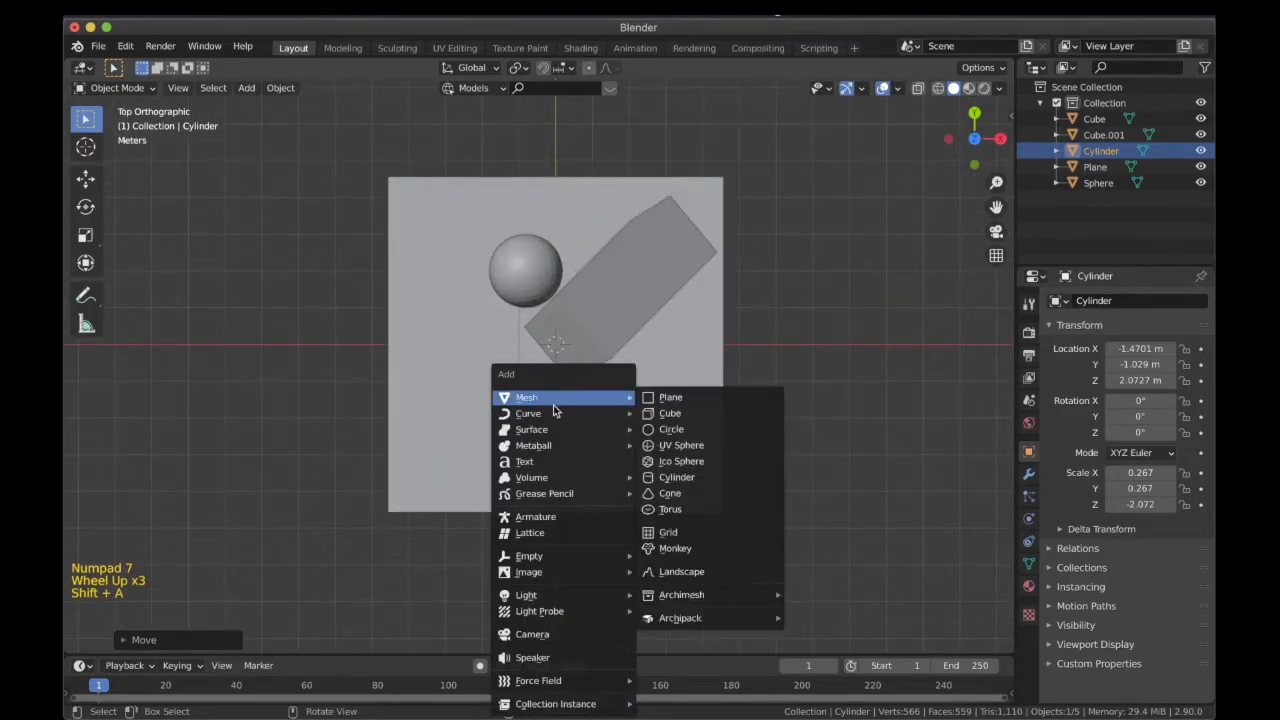
click(704, 505)
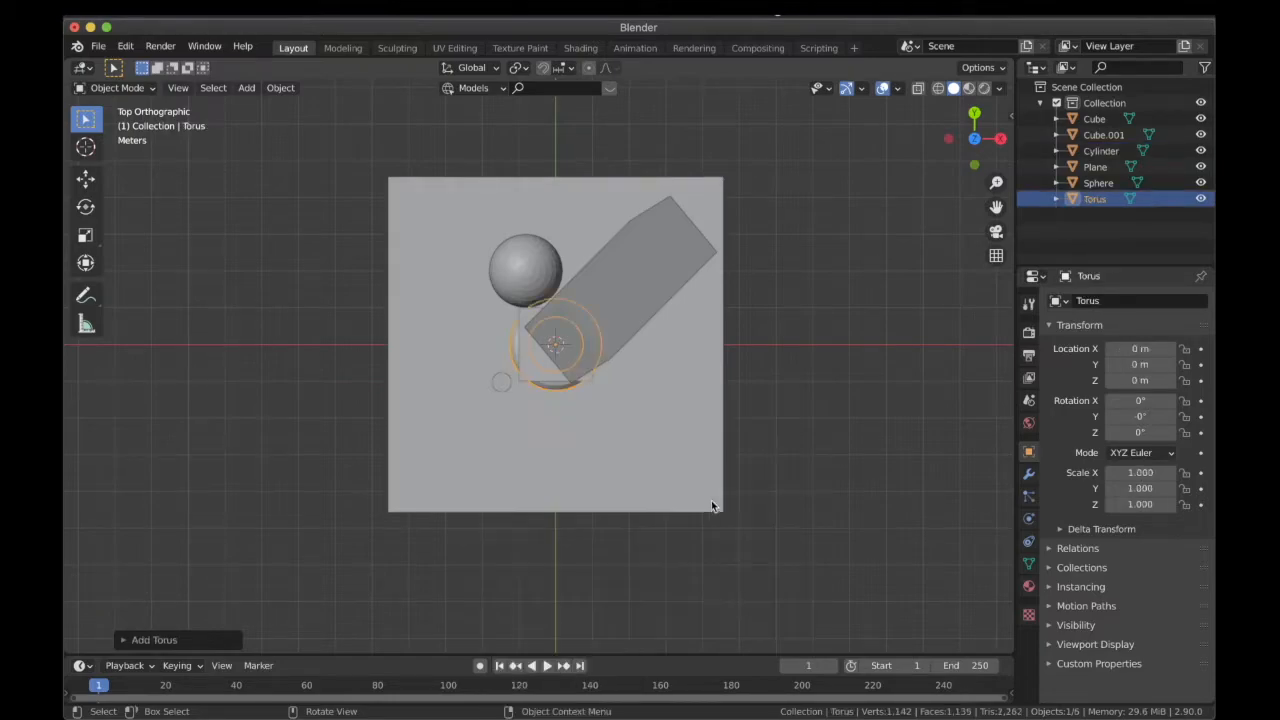
Step: Move the torus in the top view so it encircles the thin cylinder, at about X -1.44 m and Y -1.03 m
scroll(577, 352, down, 1)
key(g)
key(y)
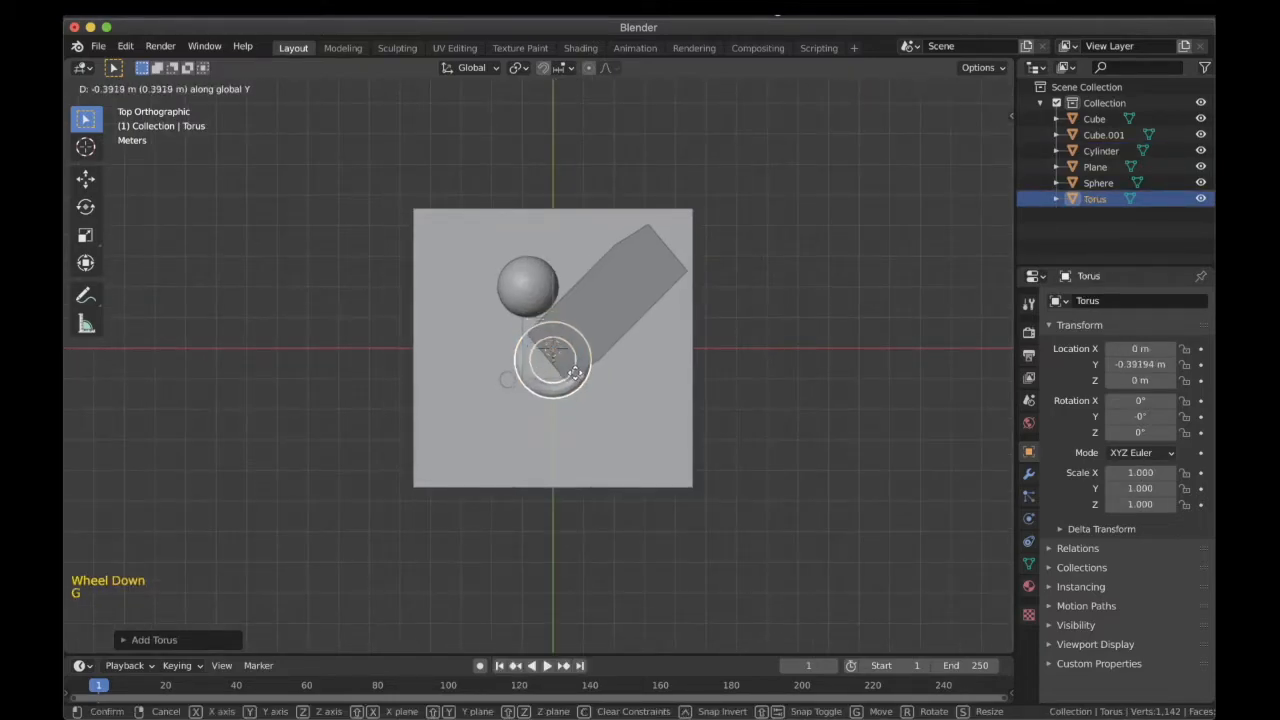
click(611, 418)
scroll(611, 418, up, 3)
key(g)
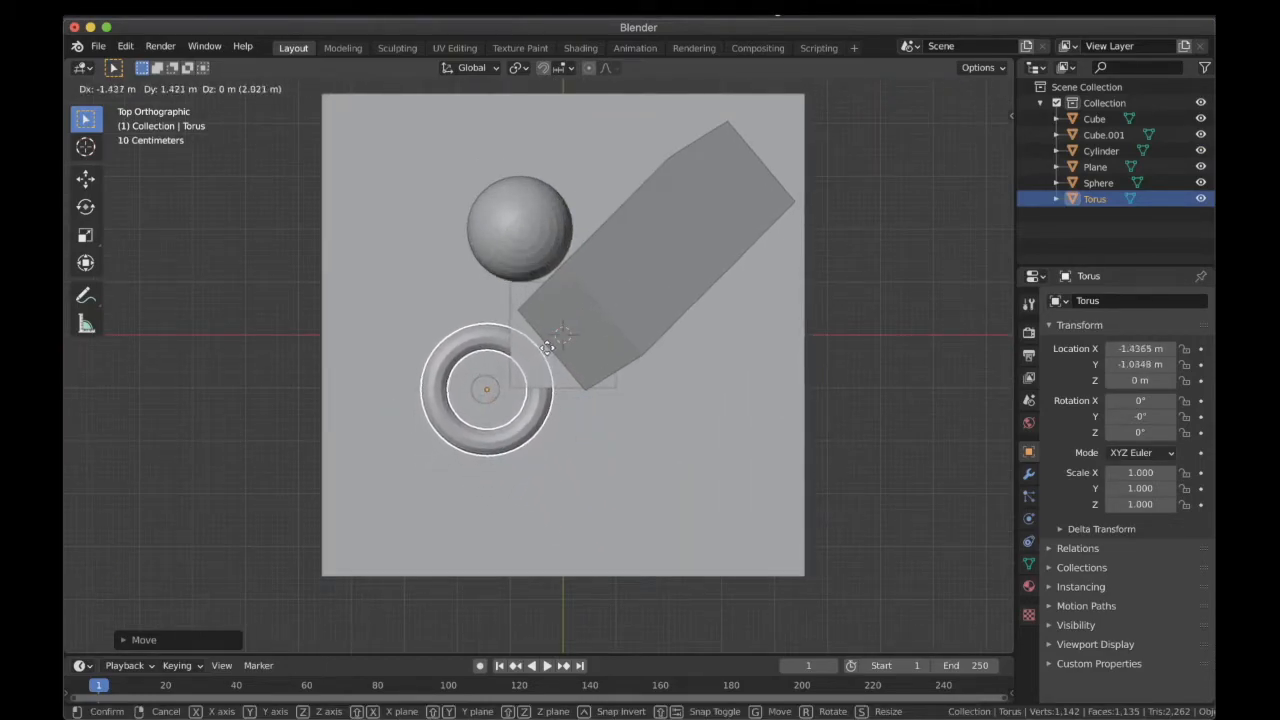
click(513, 379)
Step: Raise the torus about 0.24 m along the Z axis so it rests on the ground plane around the cylinder
scroll(513, 374, up, 2)
shift+middle_drag(515, 376, 527, 392)
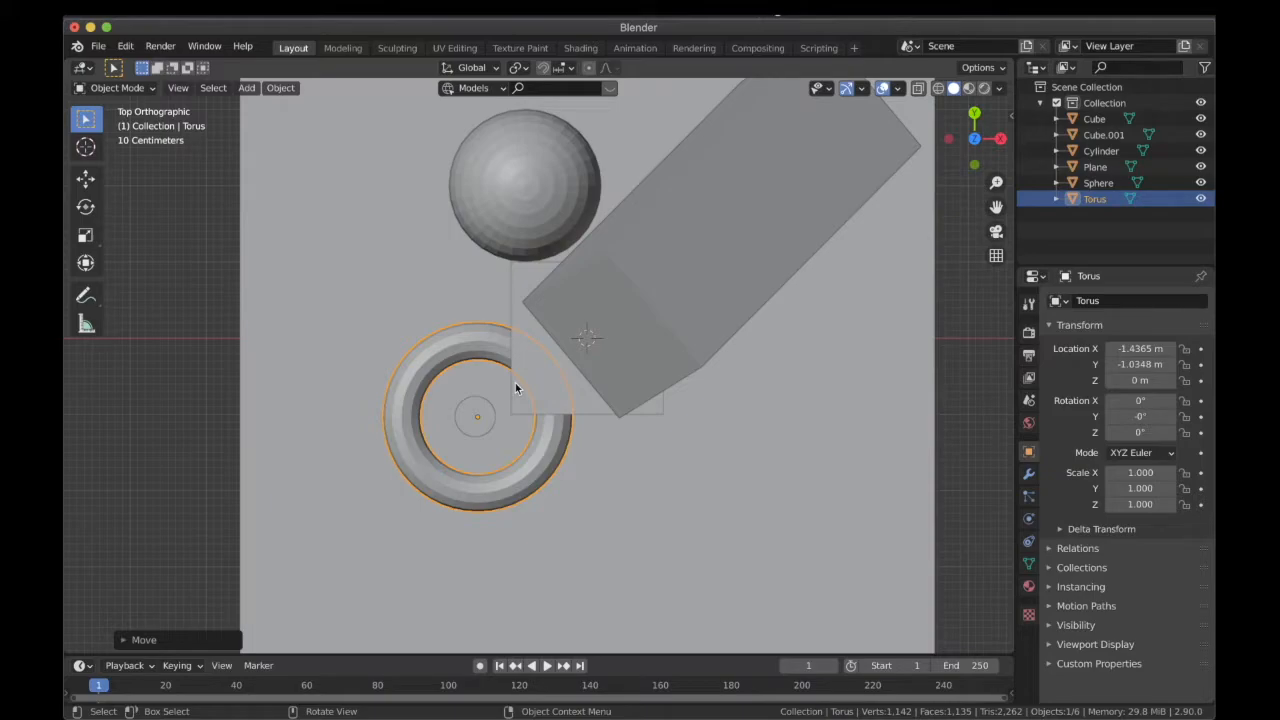
middle_drag(516, 388, 531, 486)
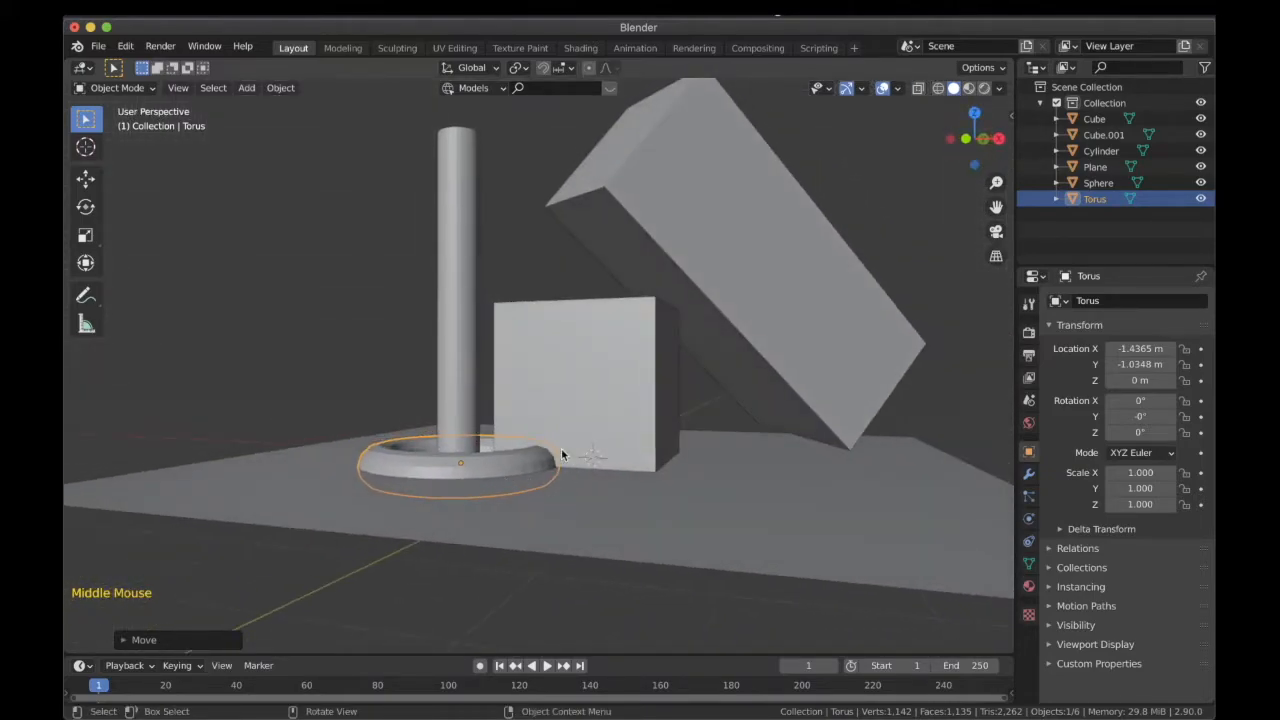
key(KP_7)
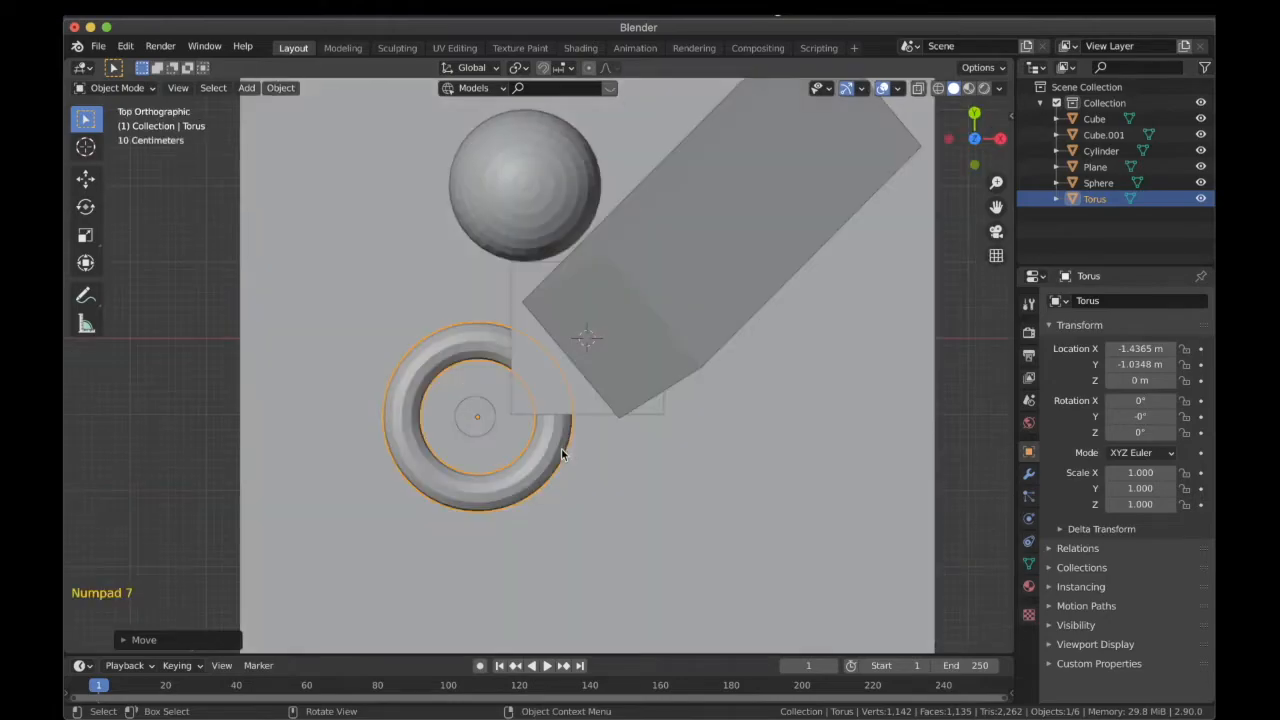
key(KP_1)
scroll(584, 455, up, 2)
shift+middle_drag(584, 455, 585, 430)
key(g)
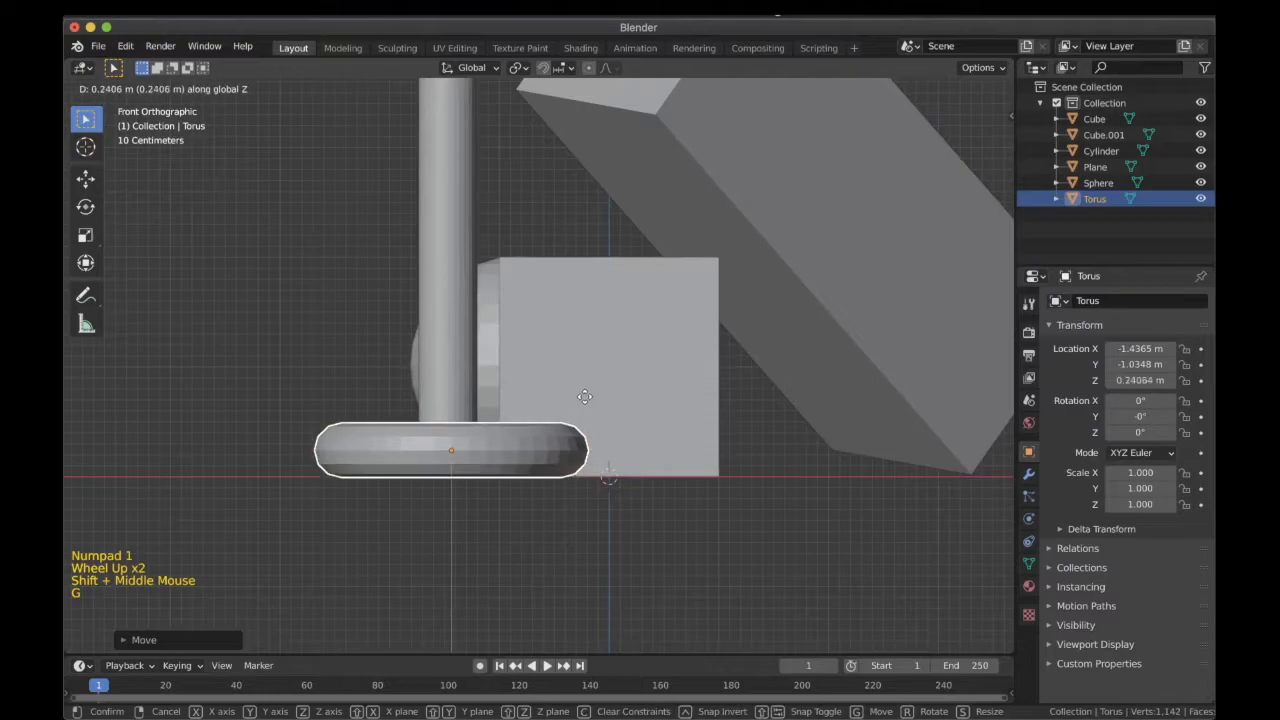
click(584, 399)
Step: Clear the object selection and add a monkey mesh to the scene
scroll(545, 422, down, 2)
middle_drag(531, 429, 620, 522)
click(524, 345)
scroll(673, 344, down, 3)
click(685, 335)
middle_drag(680, 345, 591, 418)
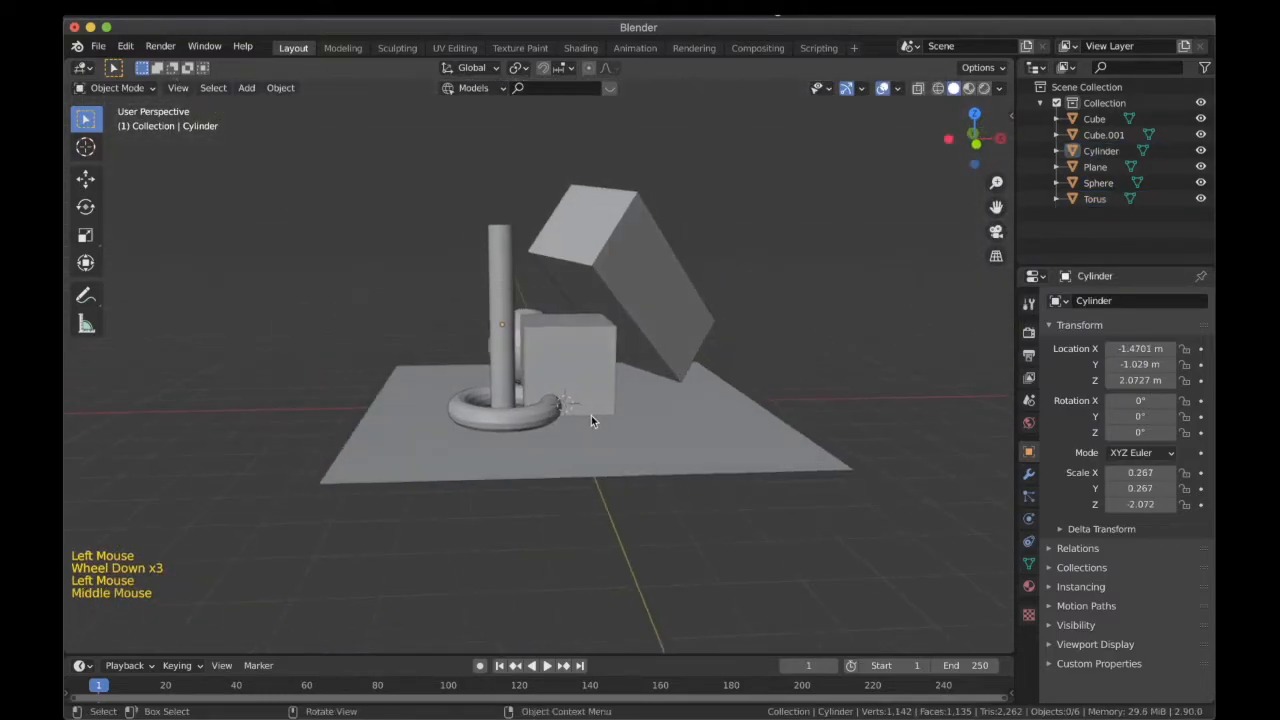
key(shift+a)
mouse_move(600, 397)
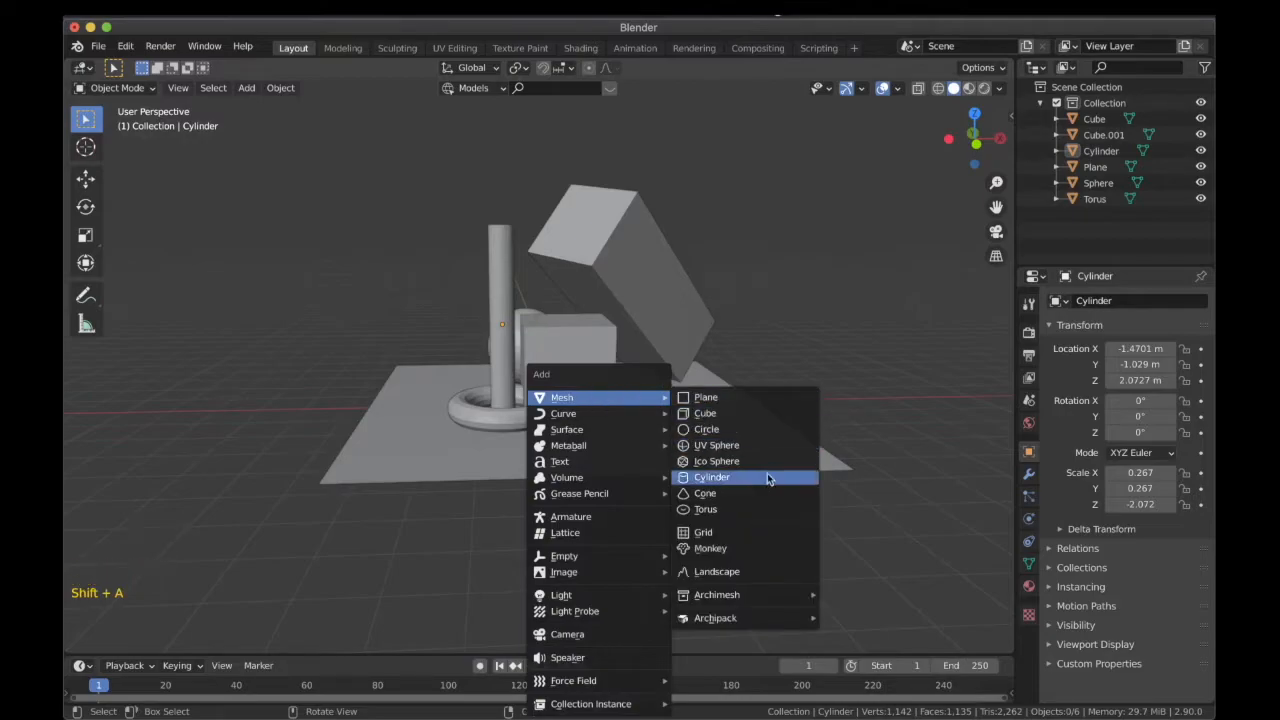
click(741, 548)
Step: Move the monkey head in the top view to about X 1.48 m and Y -1.87 m, in front of the tilted box
scroll(618, 358, down, 3)
key(KP_7)
scroll(618, 359, up, 2)
key(g)
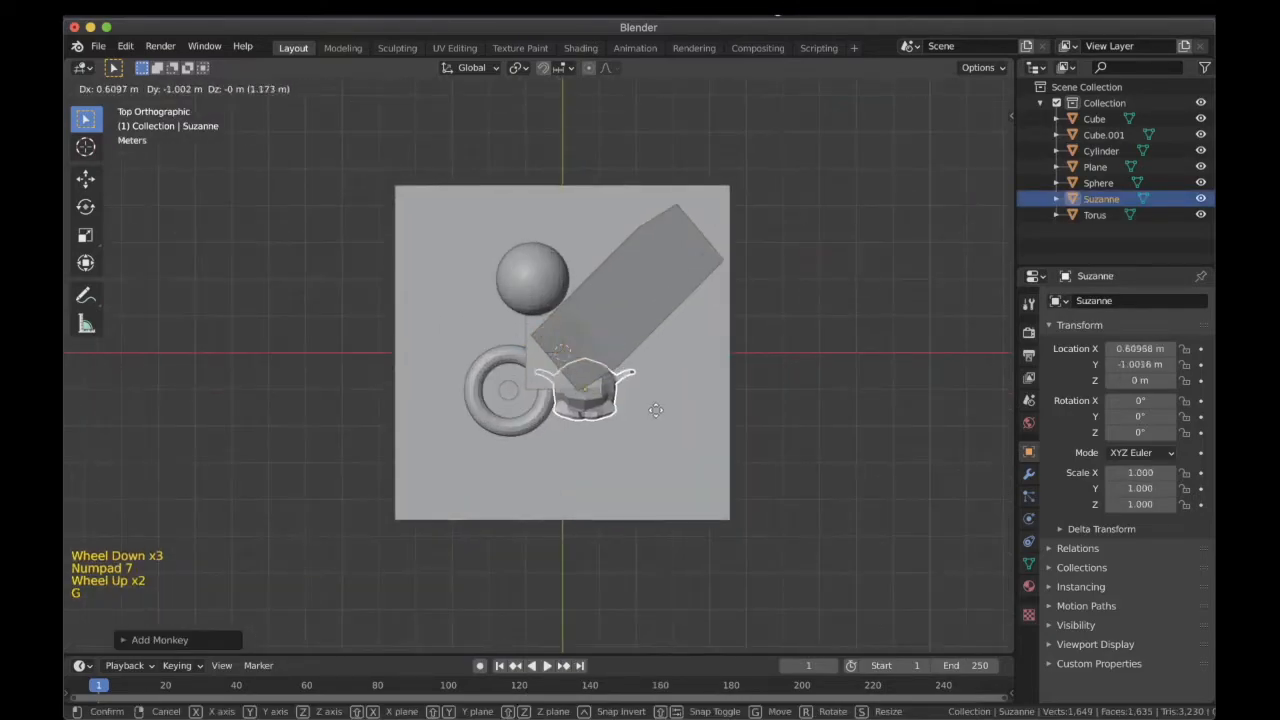
click(723, 411)
Step: Rotate the monkey head about 37.7° around the Z axis in the top view
key(r)
click(700, 336)
middle_drag(700, 336, 725, 448)
scroll(725, 448, up, 1)
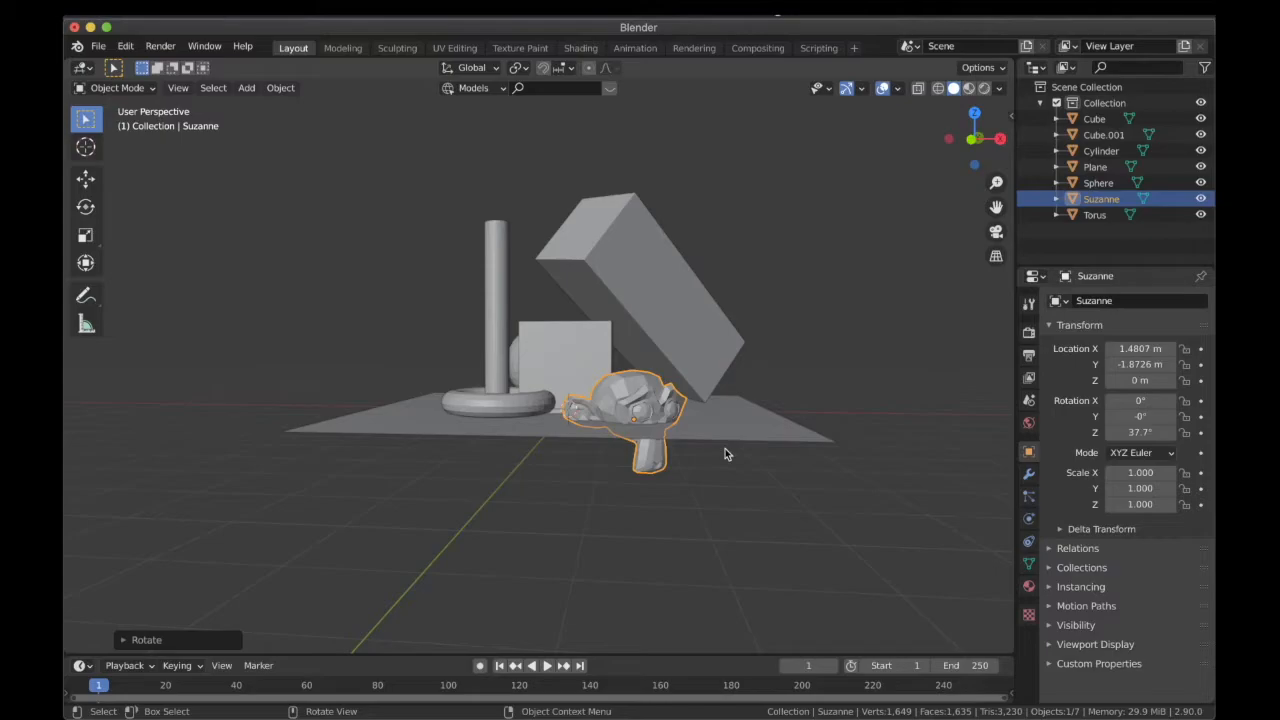
Step: Nudge the monkey head in the top view to about X 1.53 m and Y -1.72 m
key(KP_7)
scroll(725, 450, up, 2)
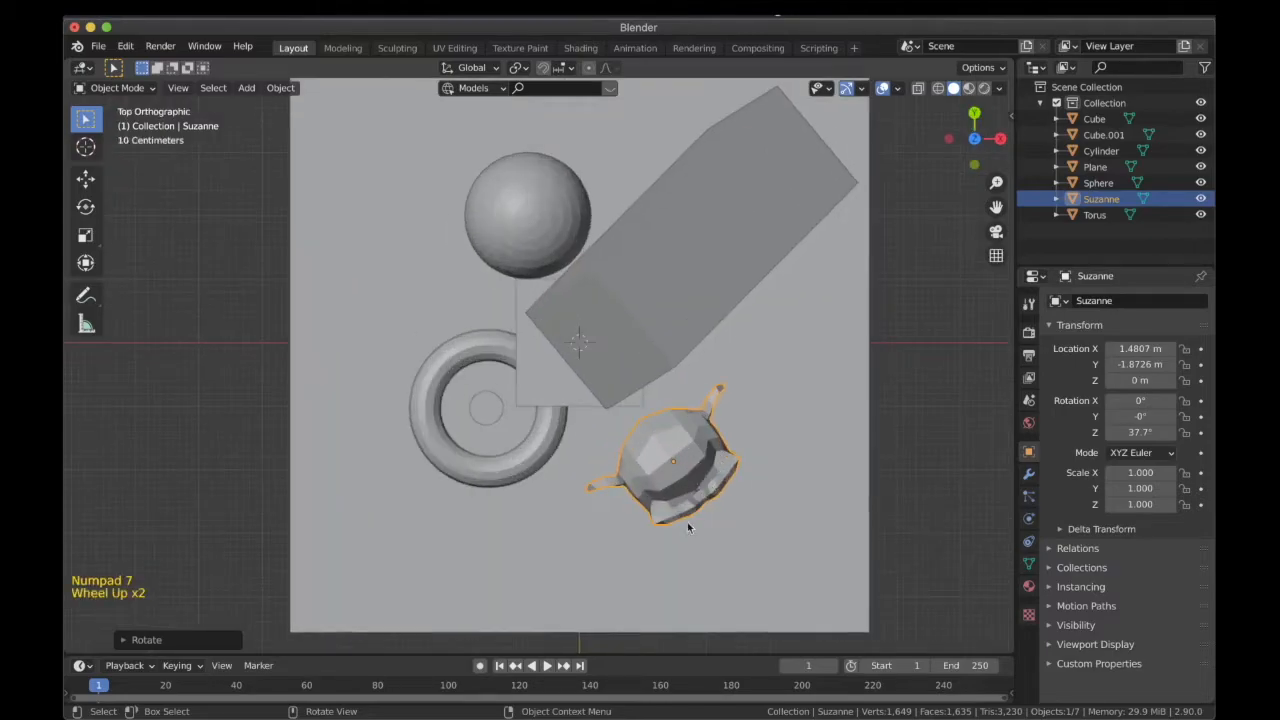
key(g)
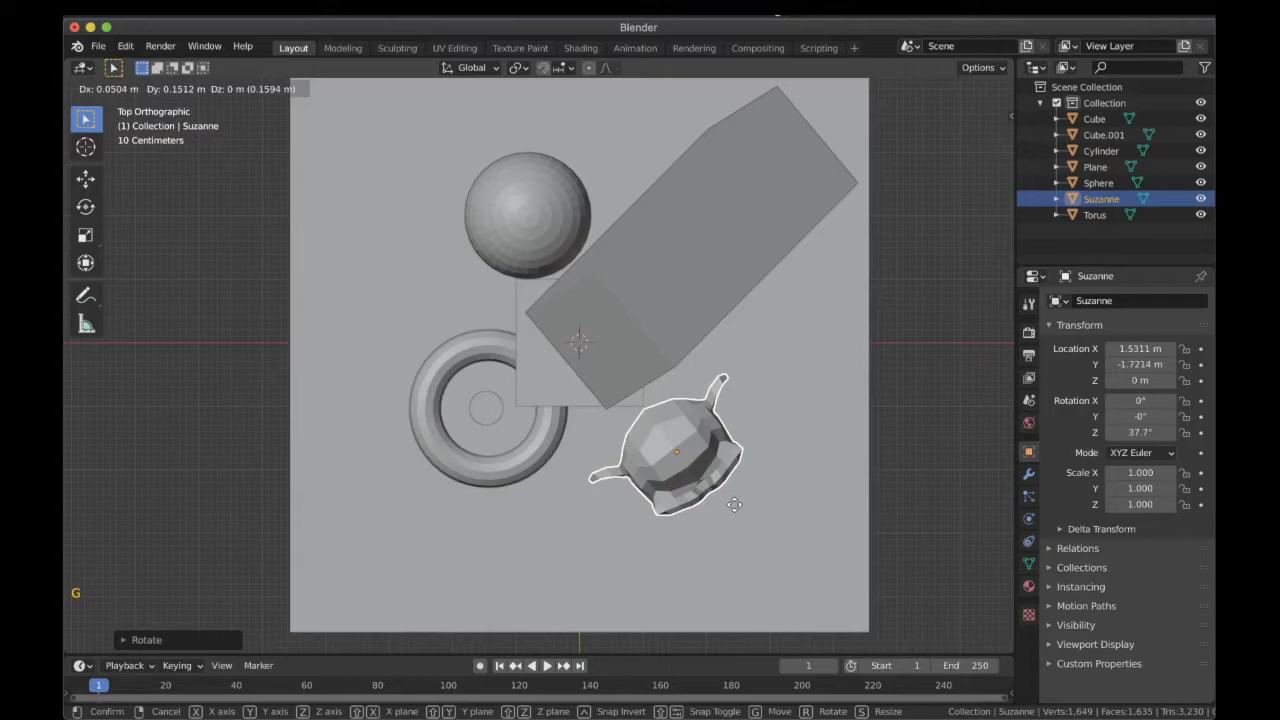
click(736, 504)
Step: Scale the monkey head down uniformly to about 0.508 in the front view
scroll(734, 506, down, 2)
key(KP_1)
scroll(734, 505, up, 1)
shift+scroll(734, 505, up, 1)
shift+middle_drag(734, 505, 591, 486)
scroll(560, 500, up, 3)
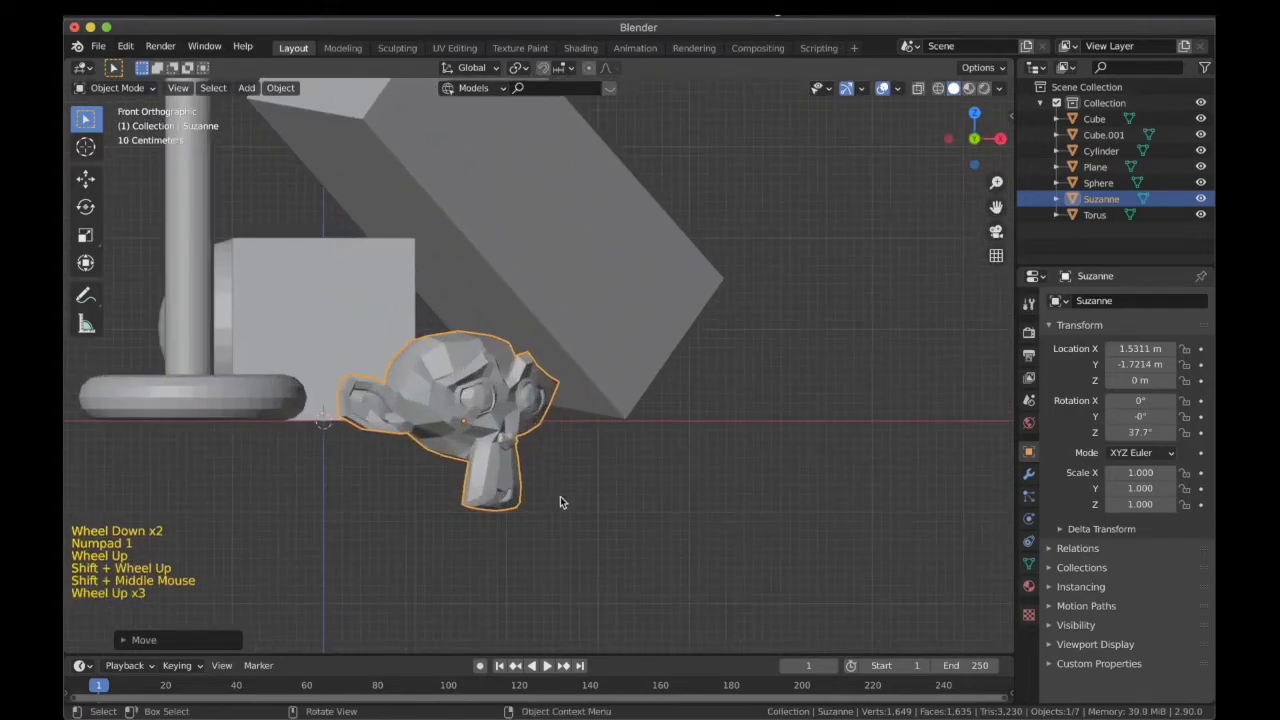
key(s)
click(563, 375)
Step: Raise the monkey head about 0.5 m along the Z axis so its chin rests on the ground plane
key(g)
key(z)
click(559, 328)
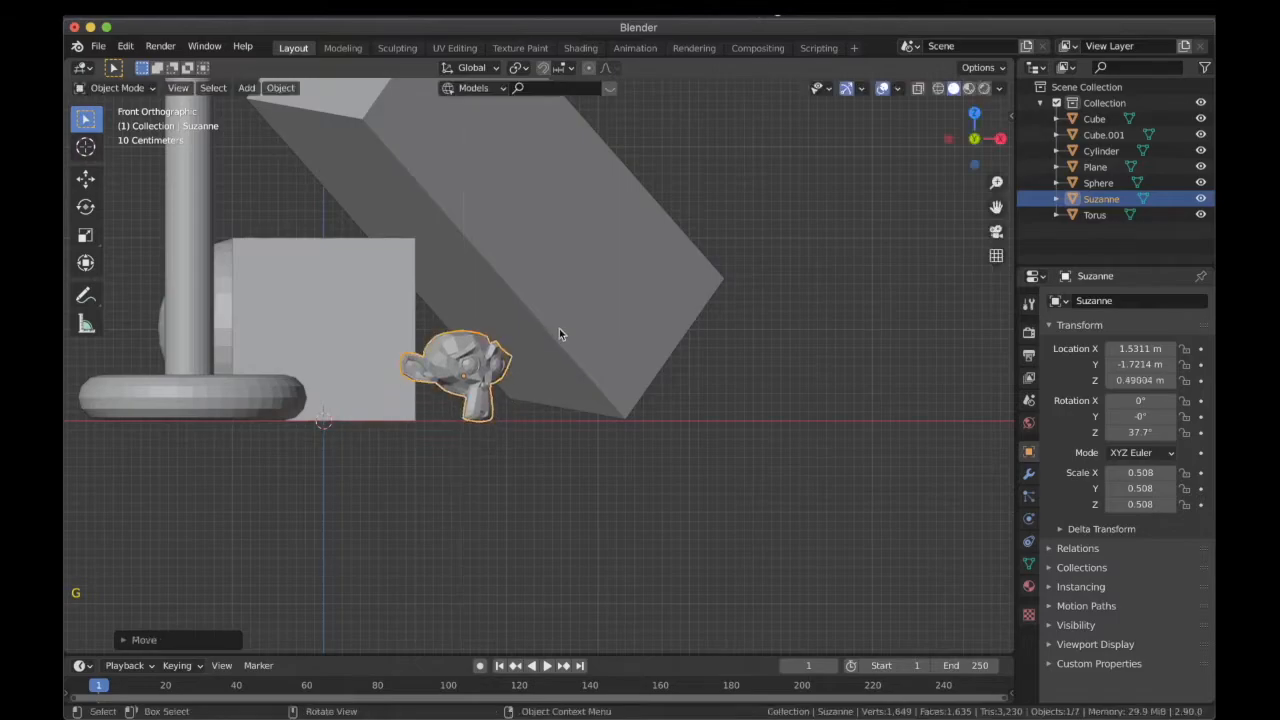
scroll(555, 332, down, 2)
key(KP_3)
scroll(457, 258, up, 4)
middle_drag(457, 259, 583, 467)
key(r)
key(y)
key(y)
right_click(459, 383)
Step: Move the monkey head freely in the perspective view closer to the cube, to about X 1.22 m, Y -1.42 m, Z 0.55 m
scroll(459, 383, down, 3)
scroll(583, 467, up, 3)
key(g)
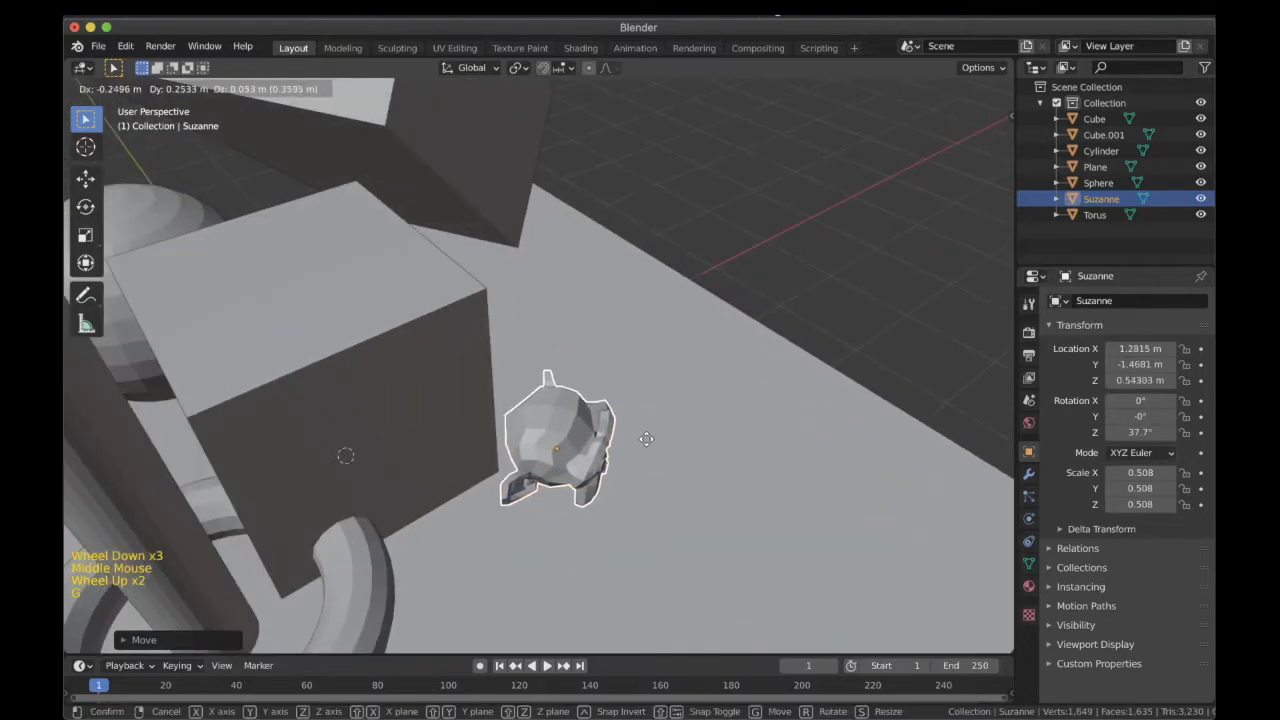
click(637, 438)
scroll(637, 438, down, 6)
middle_drag(625, 415, 578, 385)
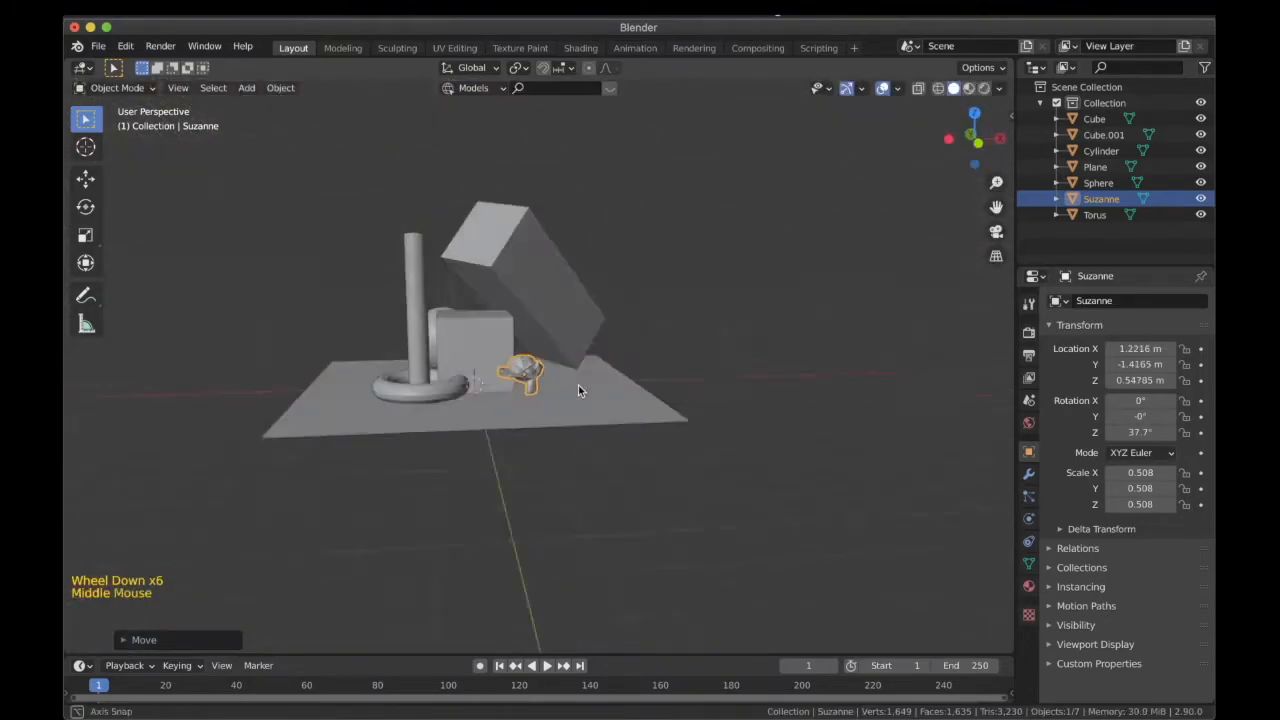
Step: Move the monkey head with the Z axis locked in the top view to about X 1.29 m and Y -1.38 m
key(KP_7)
scroll(578, 388, up, 2)
shift+middle_drag(518, 393, 587, 420)
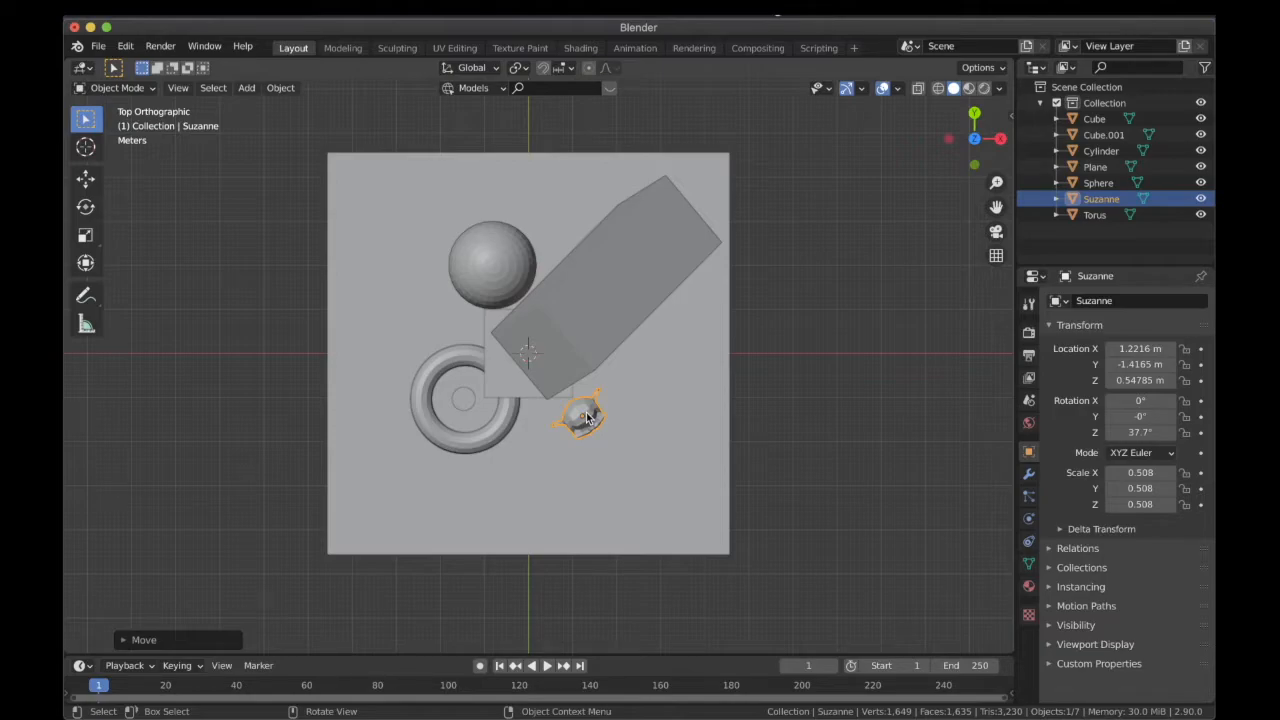
shift+middle_drag(588, 418, 498, 397)
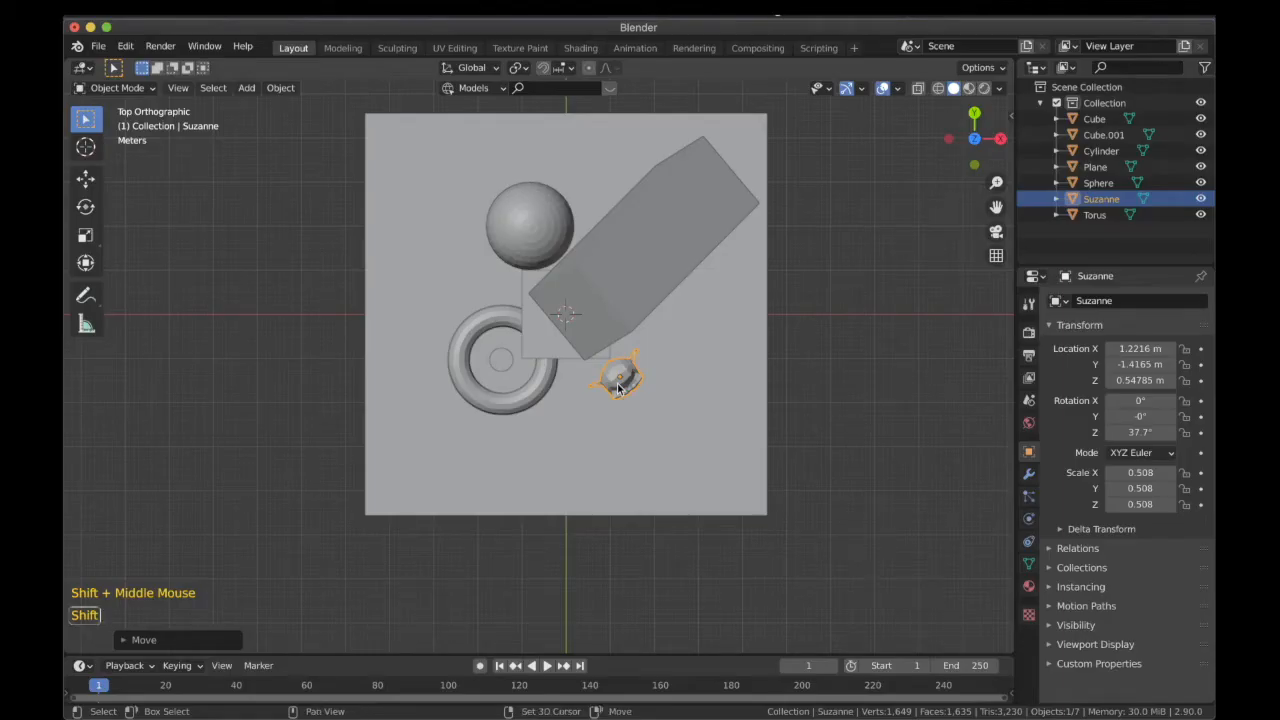
shift+middle_drag(610, 372, 505, 372)
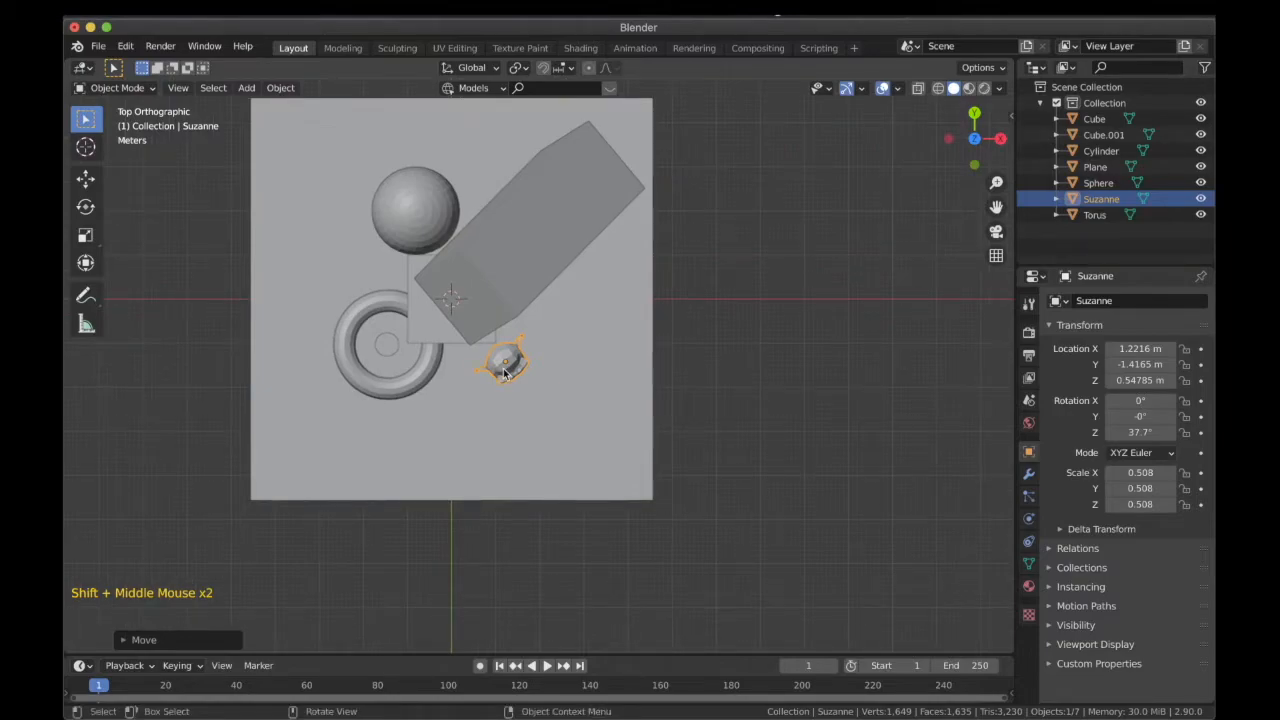
shift+middle_drag(505, 373, 553, 470)
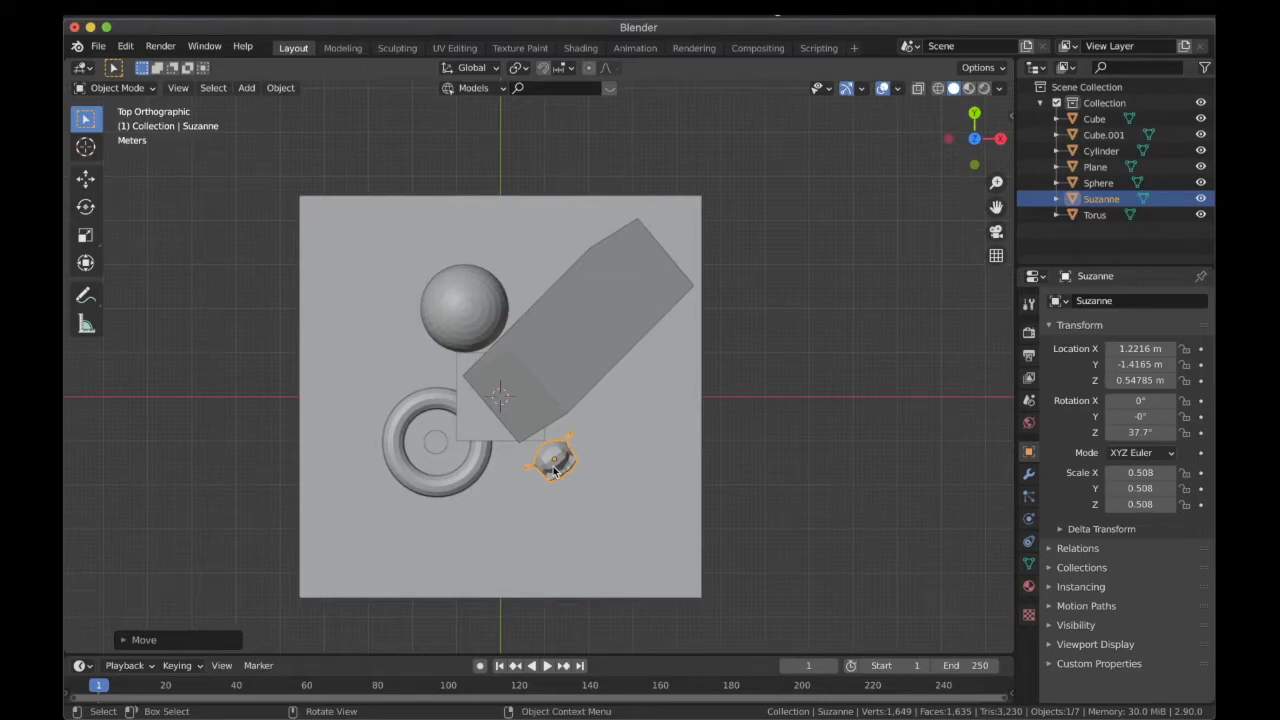
shift+middle_drag(555, 470, 596, 440)
key(g)
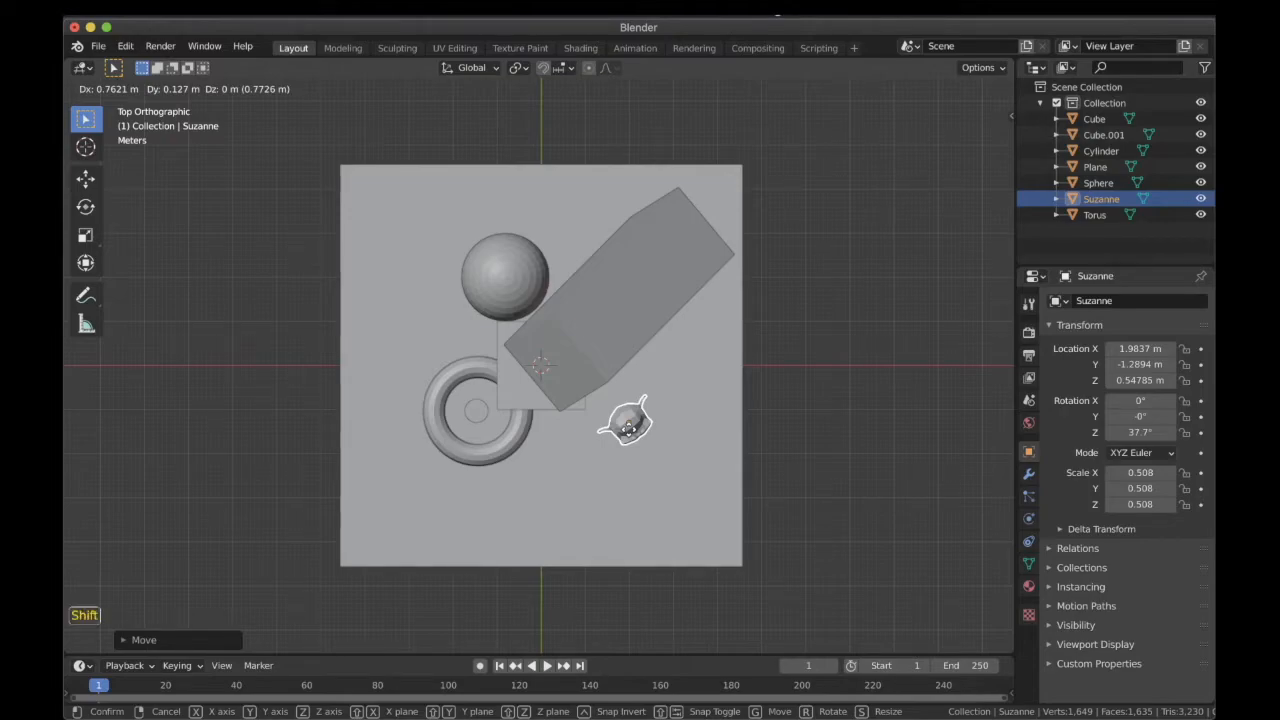
key(shift+z)
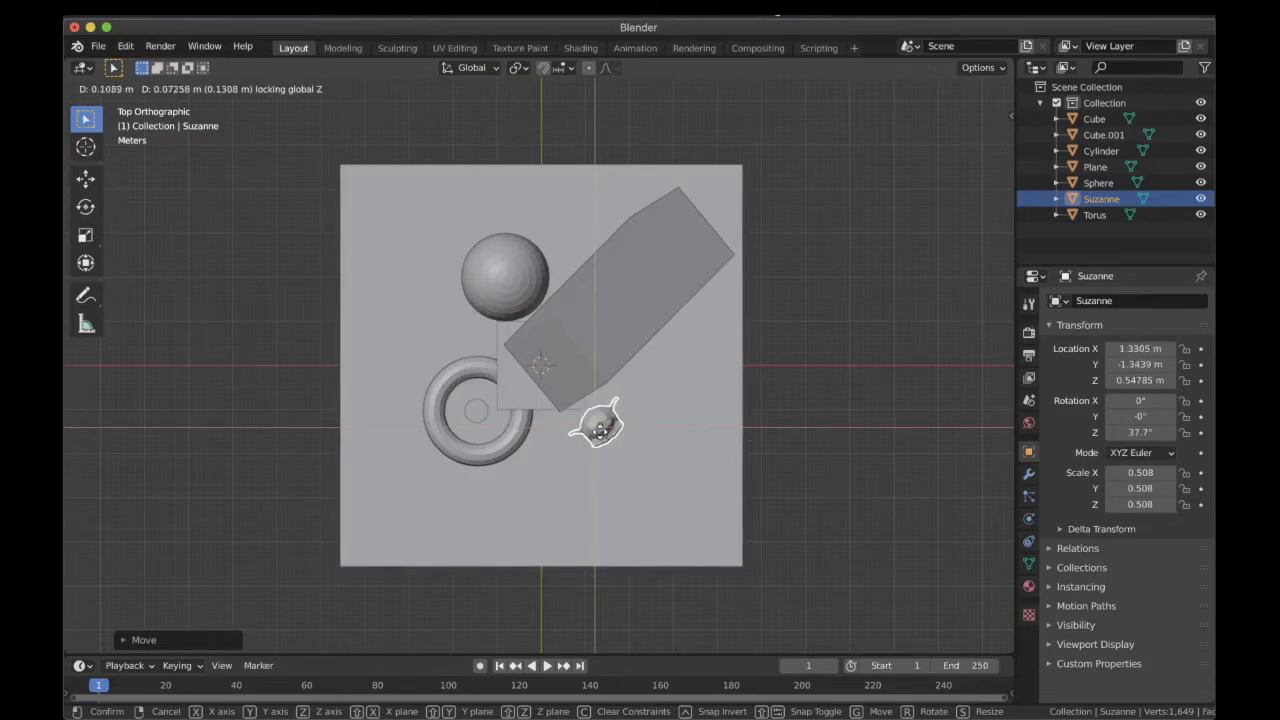
click(597, 430)
scroll(587, 525, down, 3)
middle_drag(587, 525, 590, 446)
scroll(538, 368, up, 4)
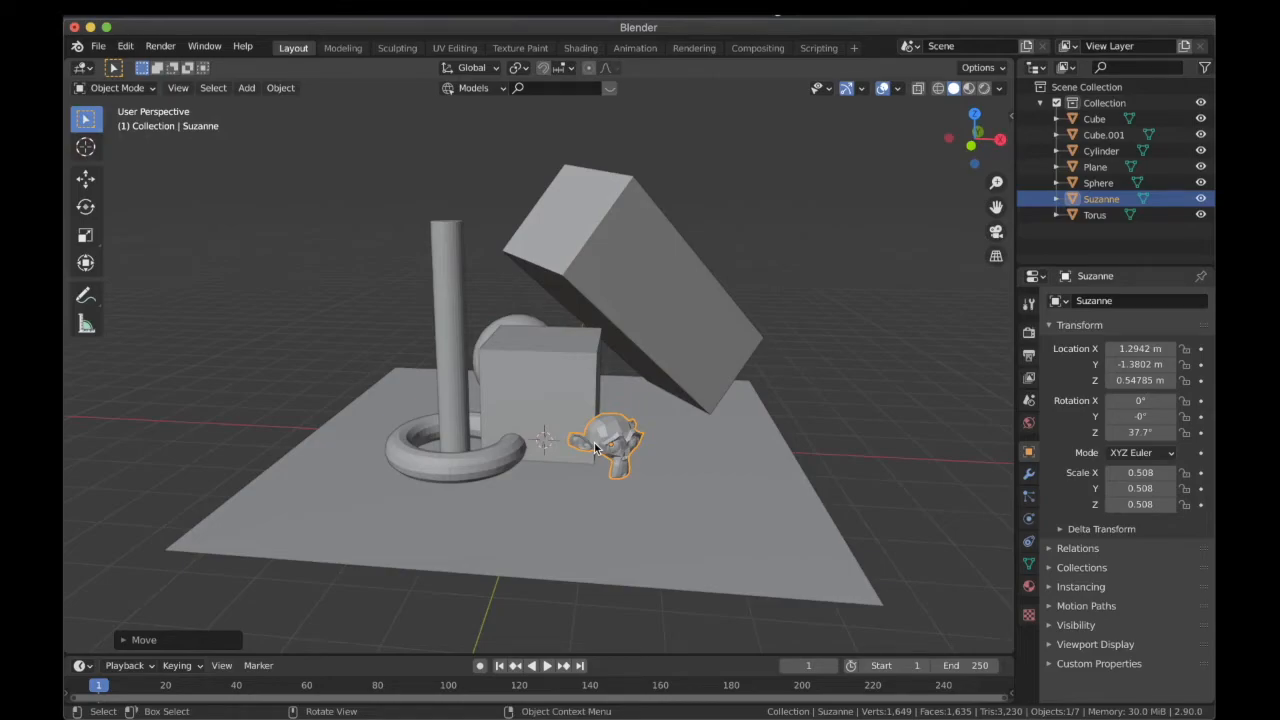
scroll(596, 448, down, 3)
middle_drag(654, 480, 601, 449)
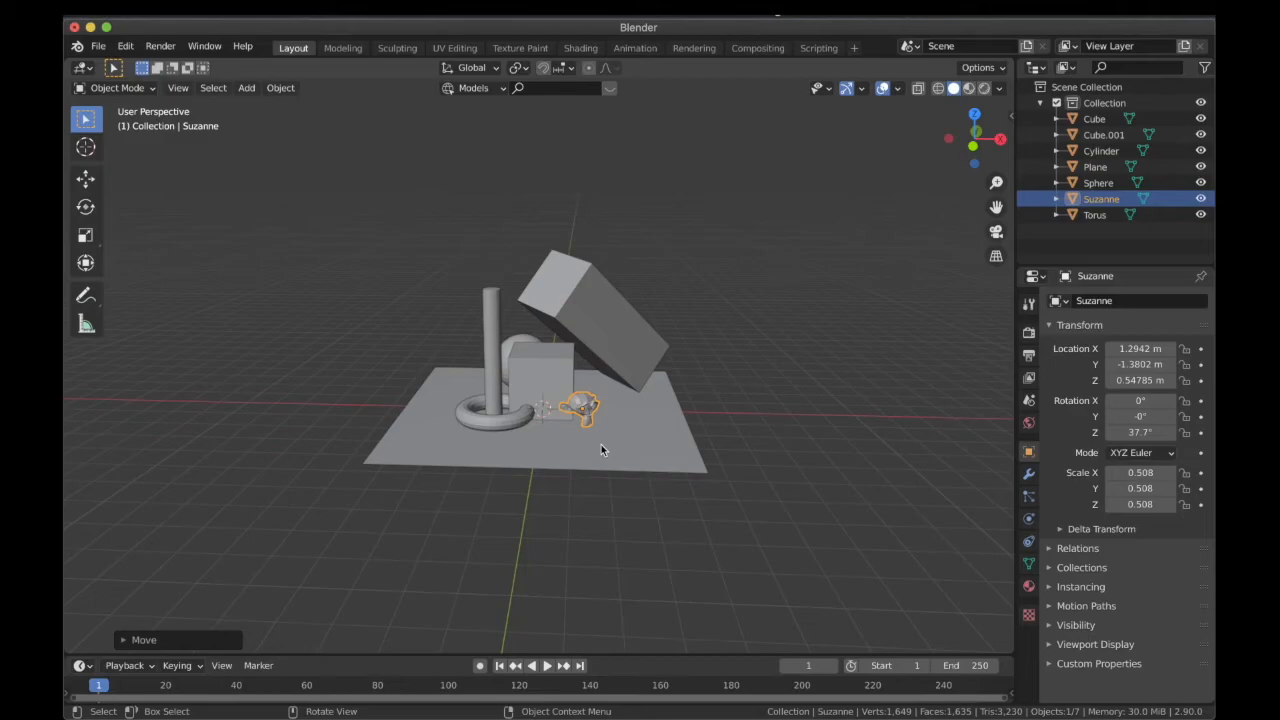
key(space)
key(Escape)
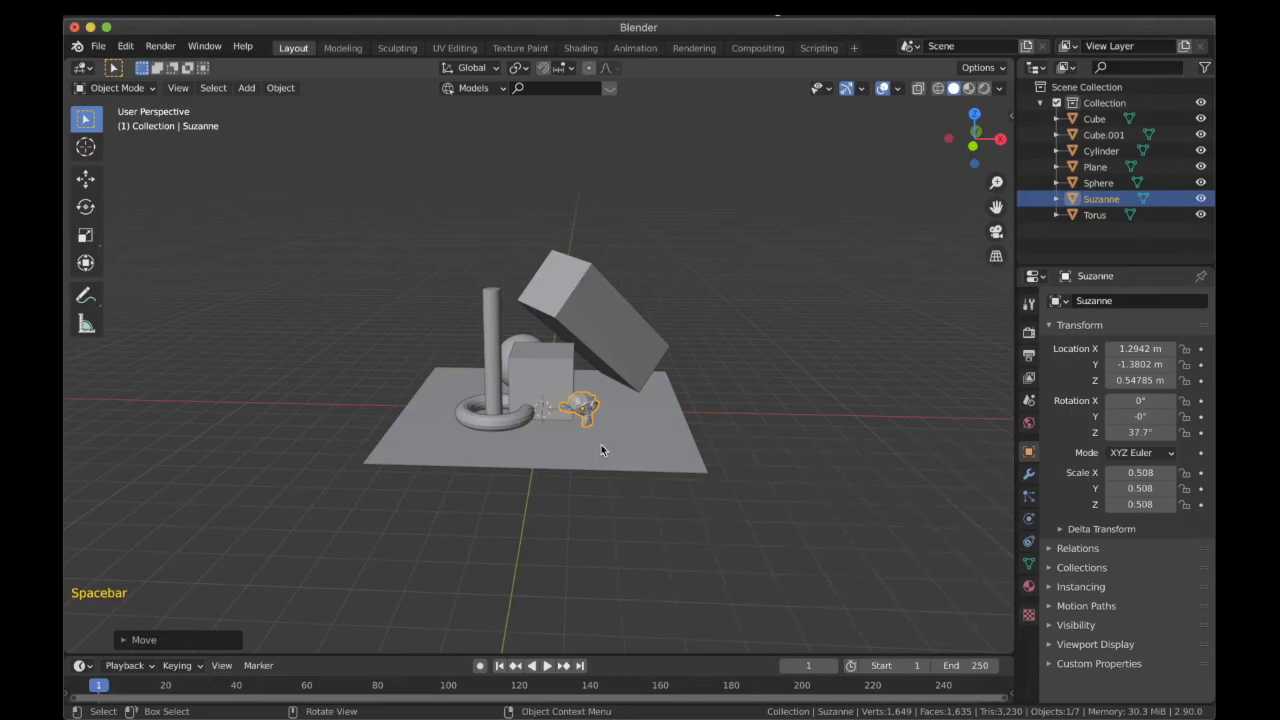